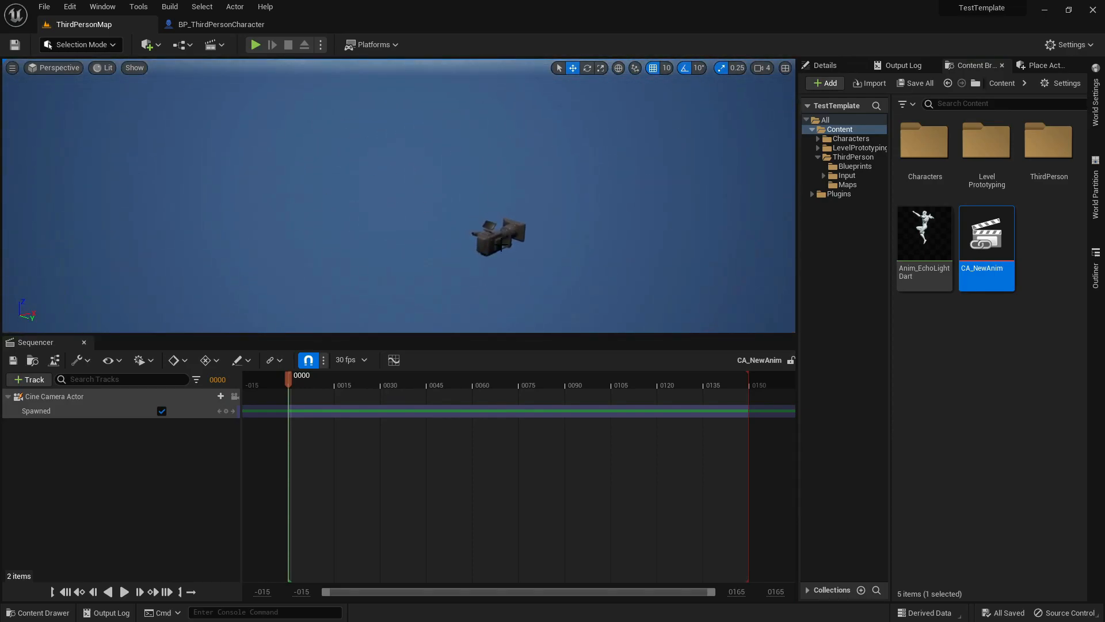
- Add a Transform track to the Cine Camera Actor in the CA_NewAnim sequence and key it at frame 0
click(489, 233)
click(841, 69)
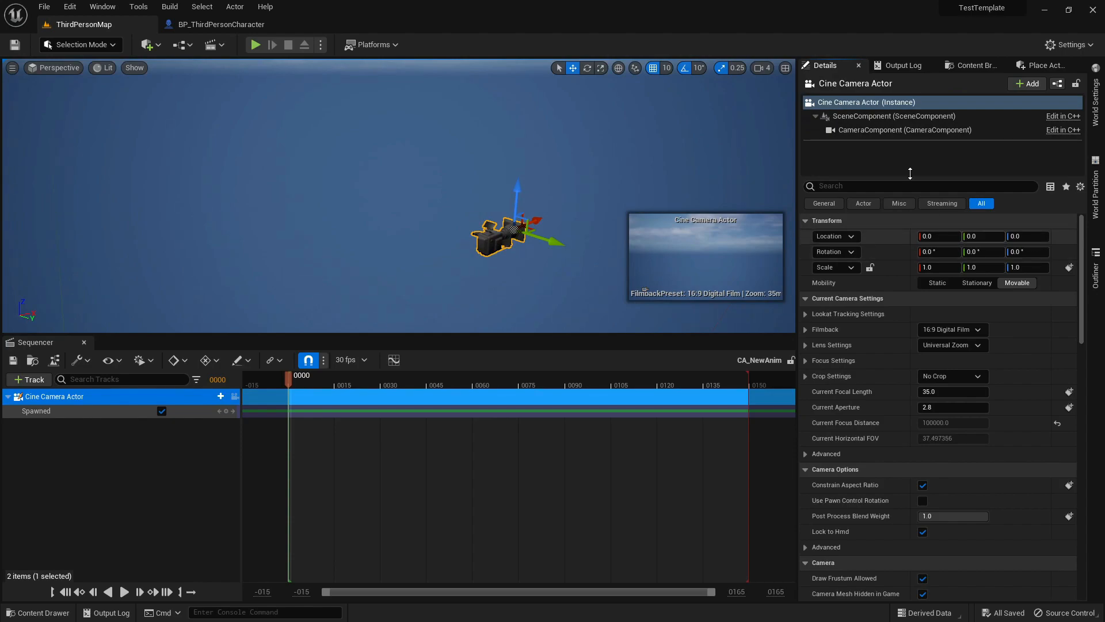
click(985, 67)
right_drag(556, 230, 565, 234)
click(222, 396)
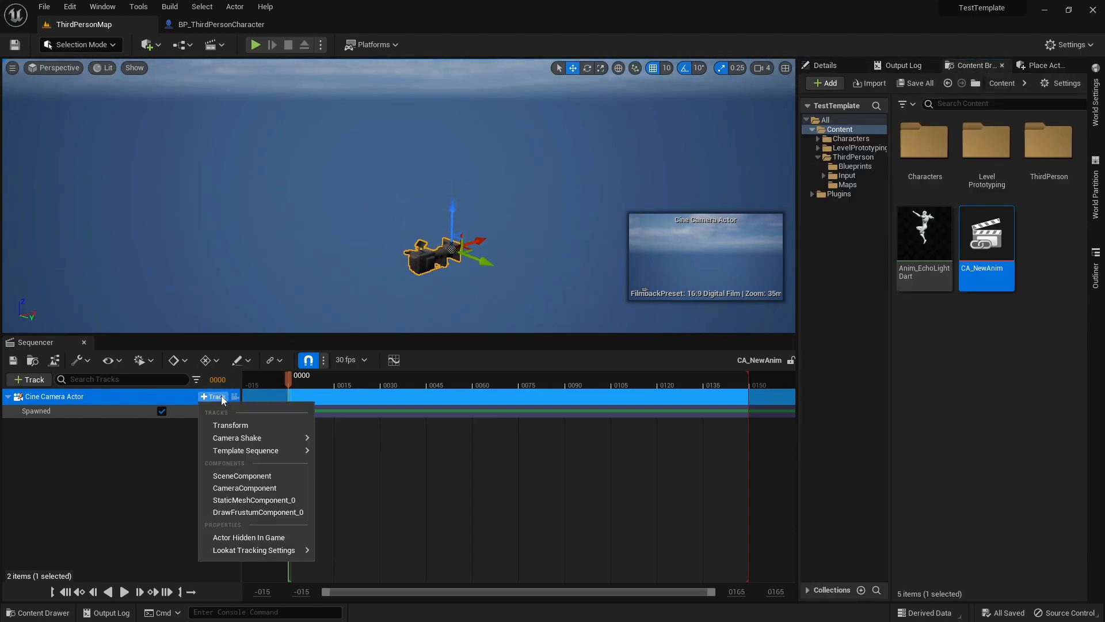
click(229, 427)
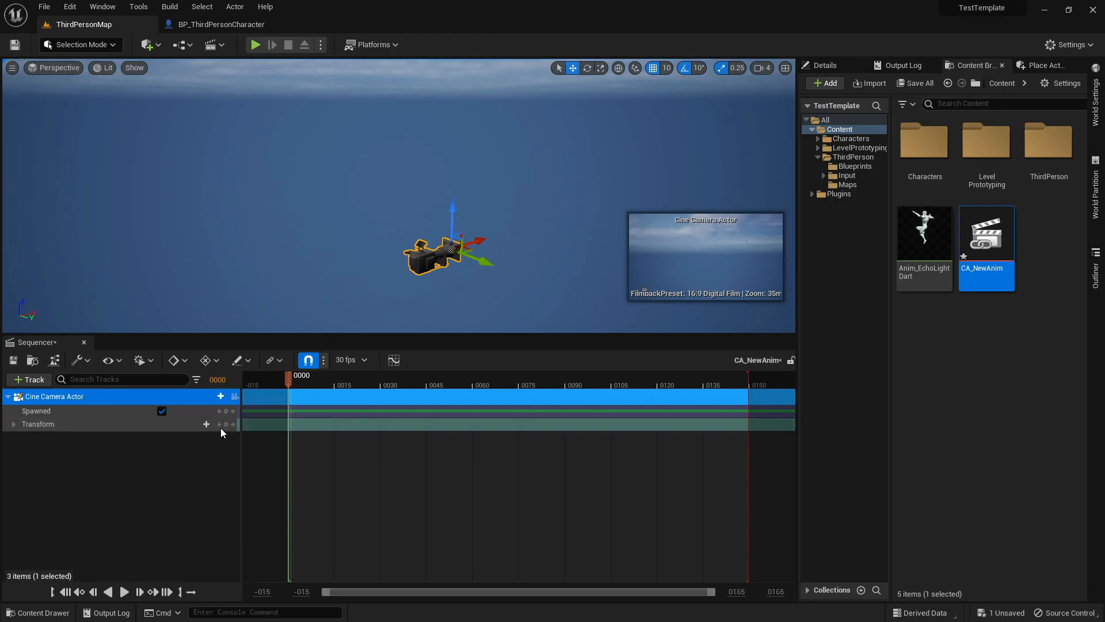
click(225, 424)
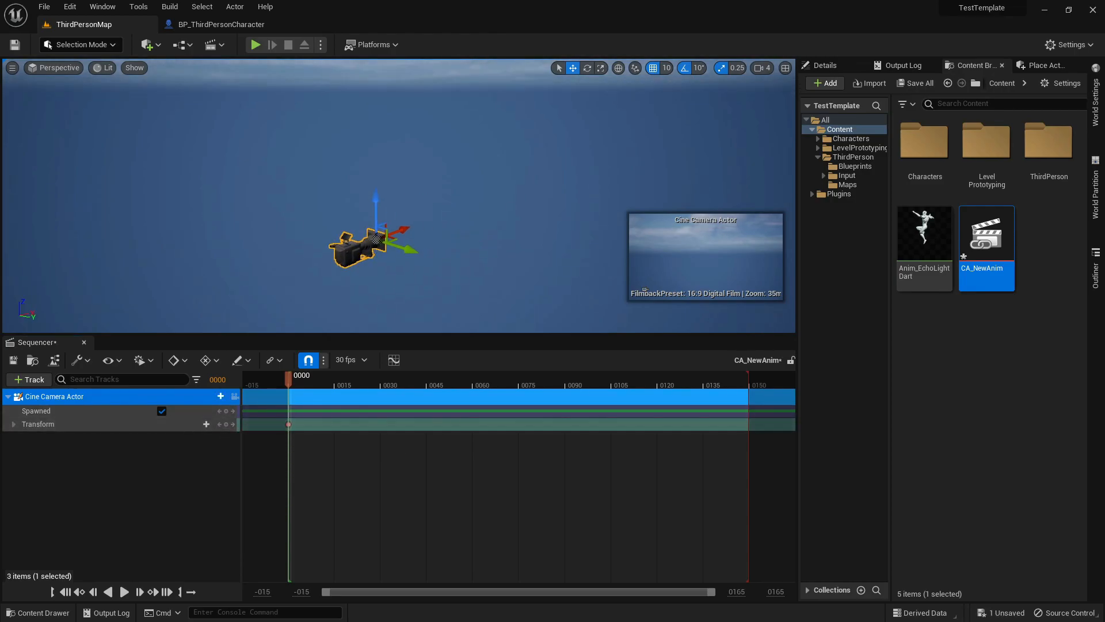
- At frame 16, move the camera away from its start position, yaw it, and add a transform key
right_drag(393, 276, 340, 293)
drag(294, 385, 349, 380)
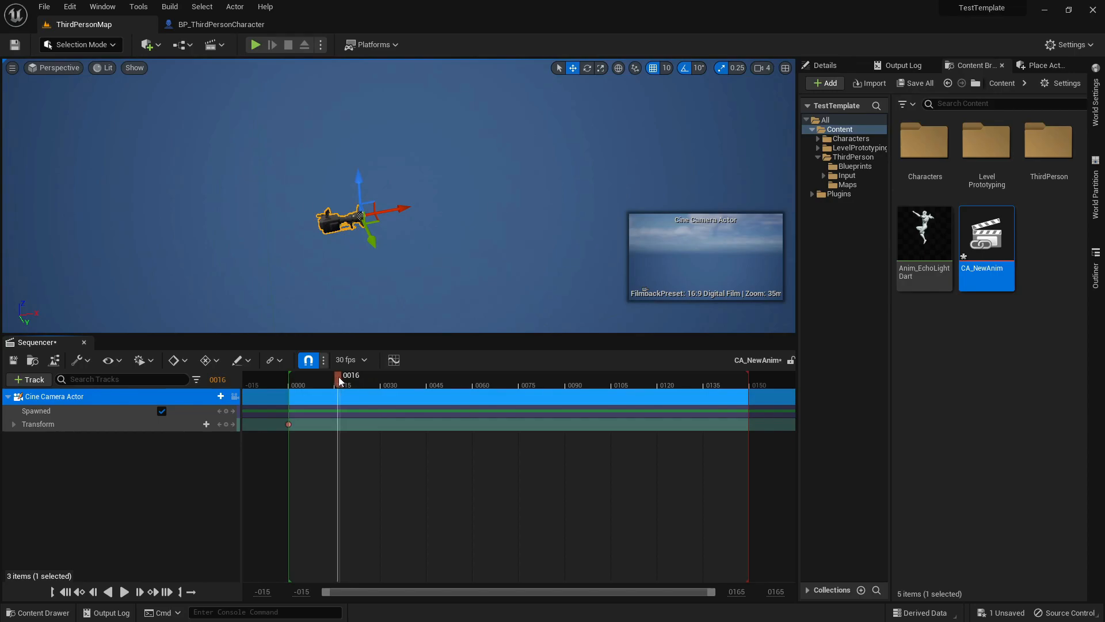
drag(405, 207, 459, 158)
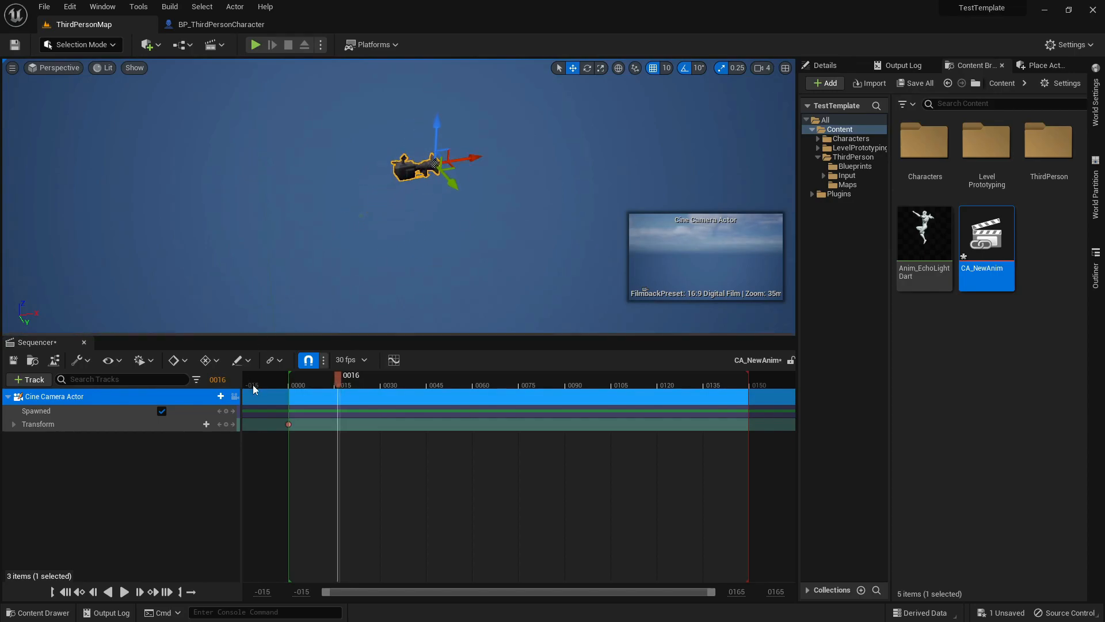
key(e)
drag(454, 193, 414, 194)
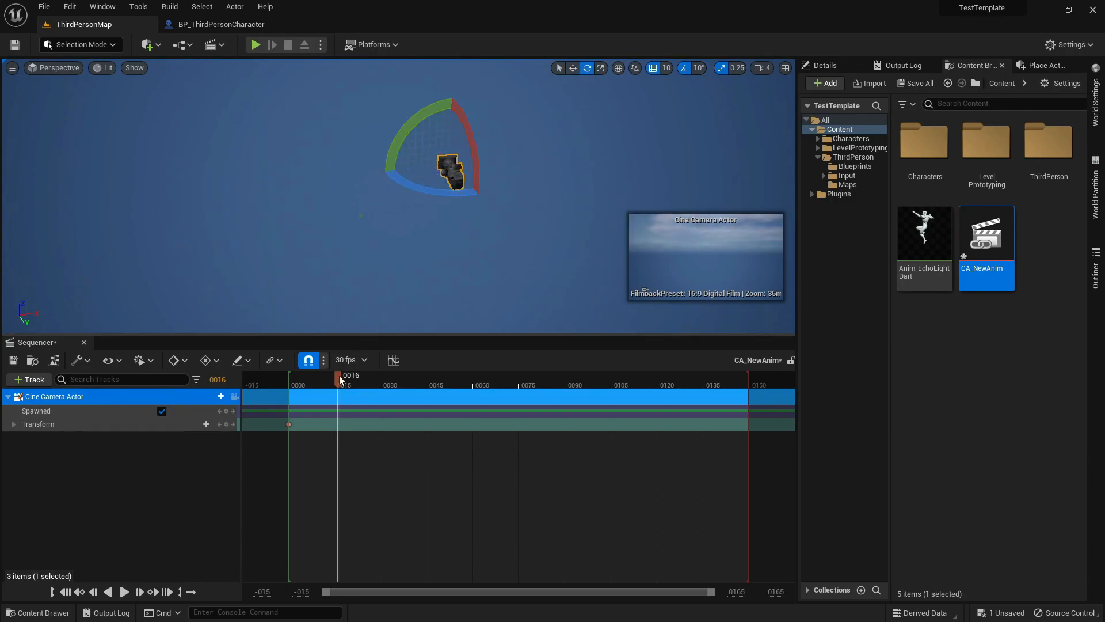
click(226, 424)
- Near frame 30, move the camera farther out, raise it, rotate it further, and add a transform key
click(378, 385)
key(w)
drag(464, 179, 496, 178)
drag(459, 139, 458, 104)
key(e)
drag(449, 170, 427, 170)
key(w)
drag(496, 140, 516, 139)
click(225, 424)
- At frame 43, rotate the camera again, move it back toward its starting side, and key its transform
right_drag(447, 272, 441, 270)
drag(387, 384, 422, 384)
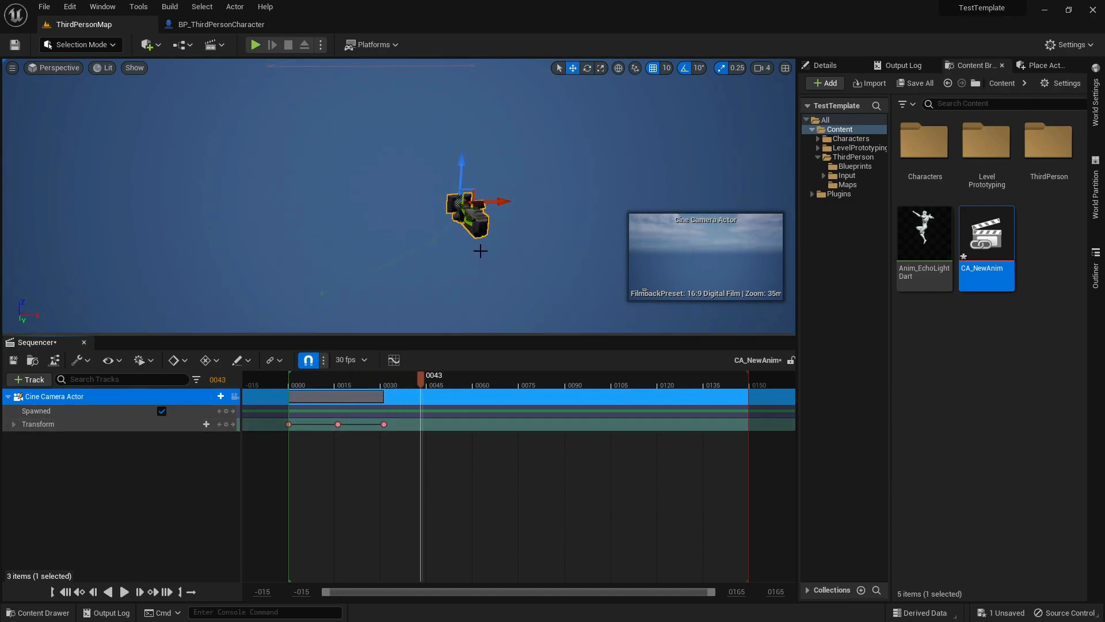
right_drag(479, 263, 487, 276)
key(e)
drag(421, 197, 382, 197)
key(w)
drag(459, 184, 336, 203)
click(226, 424)
- Duplicate the last transform key and place the copy at frame 60
drag(326, 384, 439, 387)
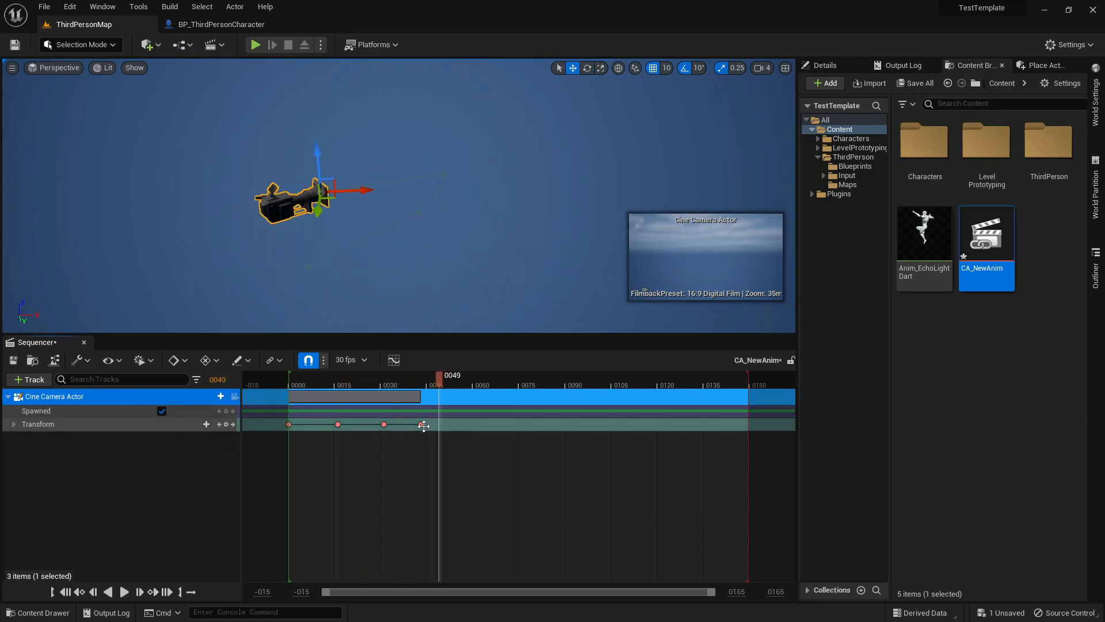
right_click(421, 424)
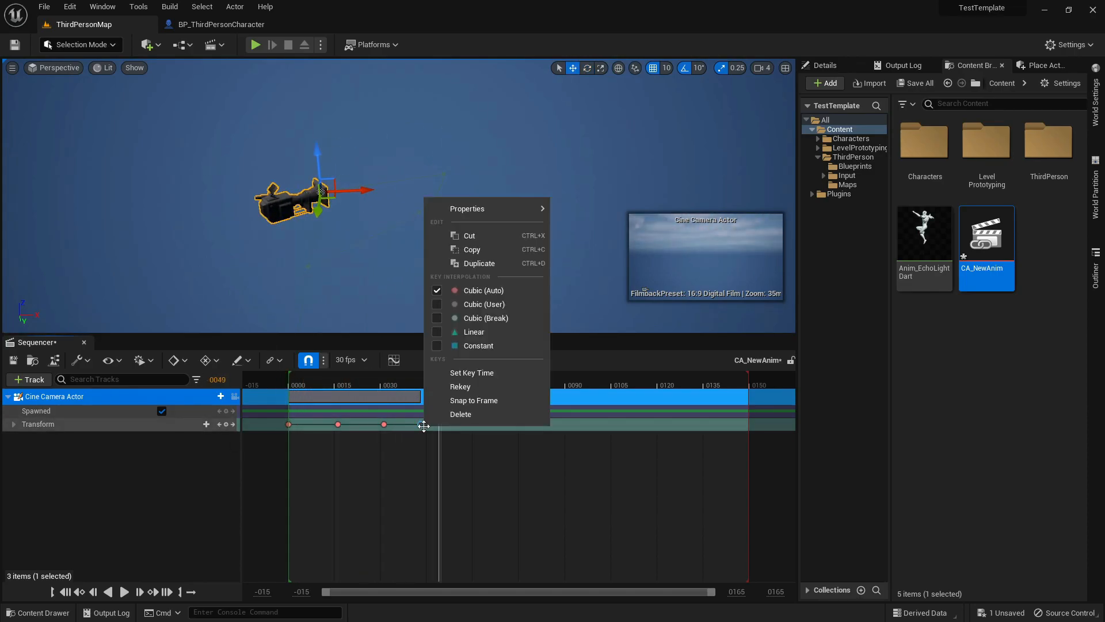
click(488, 266)
drag(421, 425, 473, 425)
- End the playback range at frame 60, then save and close the CA_NewAnim sequence
drag(750, 377, 476, 393)
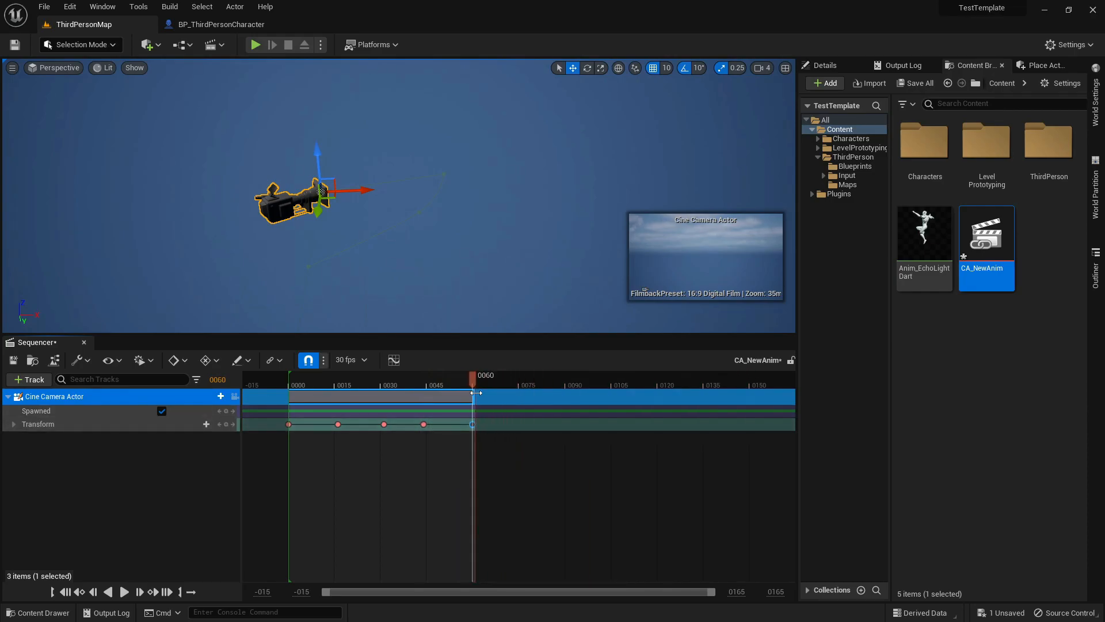
click(12, 362)
click(84, 342)
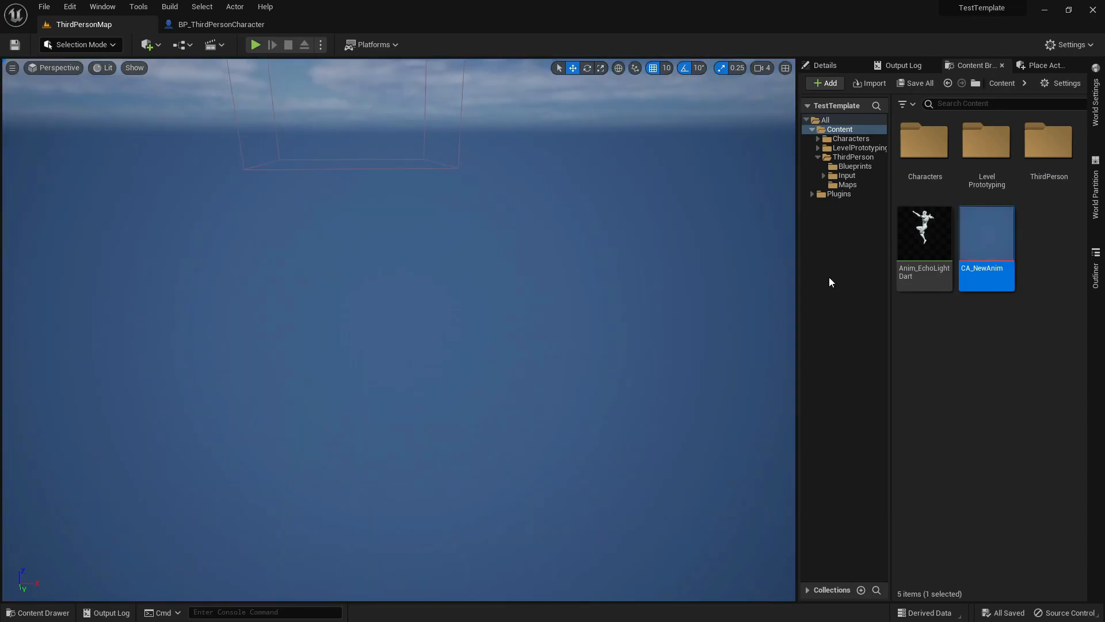
- In BP_ThirdPersonCharacter, set the Play Camera Animation node's Camera Sequence to CA_NewAnim and compile the blueprint
click(856, 167)
double_click(942, 190)
right_drag(304, 340, 430, 327)
click(540, 270)
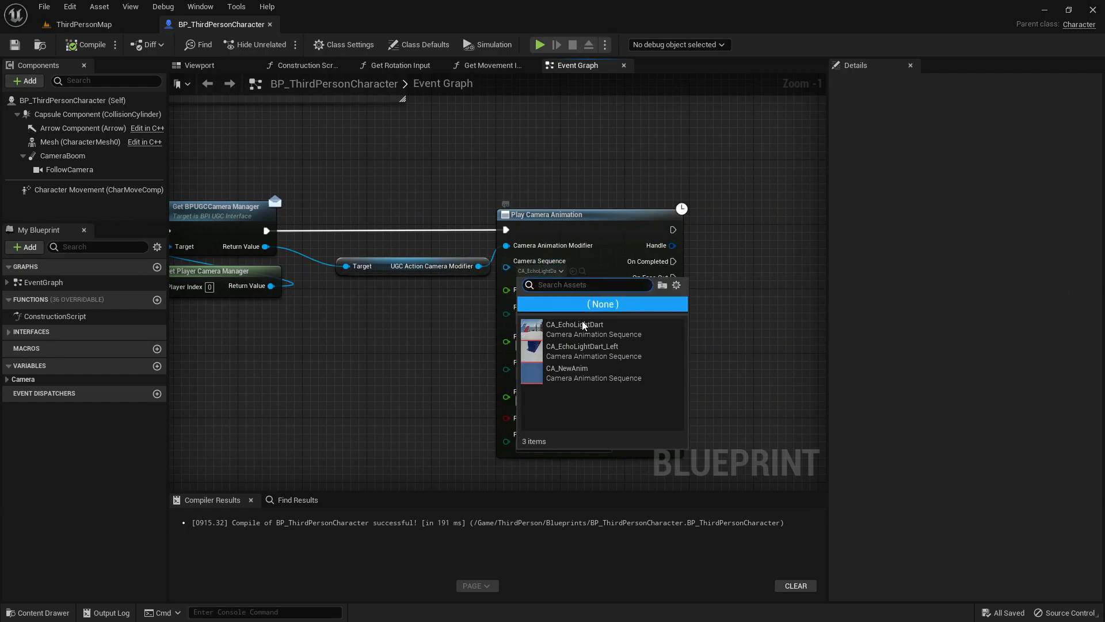
click(585, 373)
click(85, 44)
- Play ThirdPersonMap in the editor to test the camera animation, then stop the session
click(84, 24)
click(256, 45)
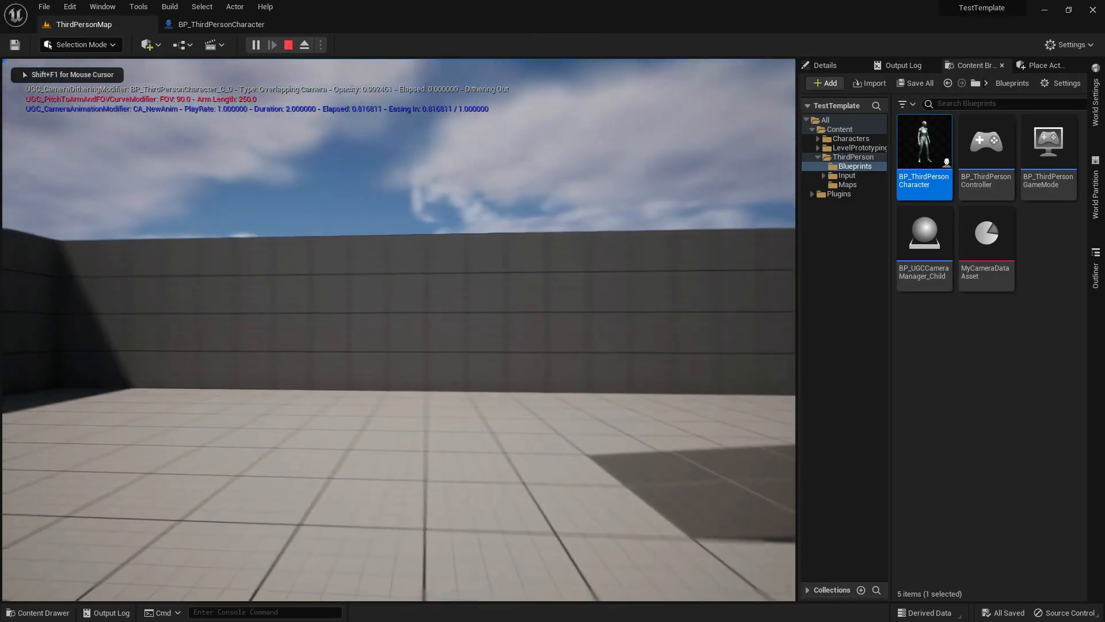
key(space)
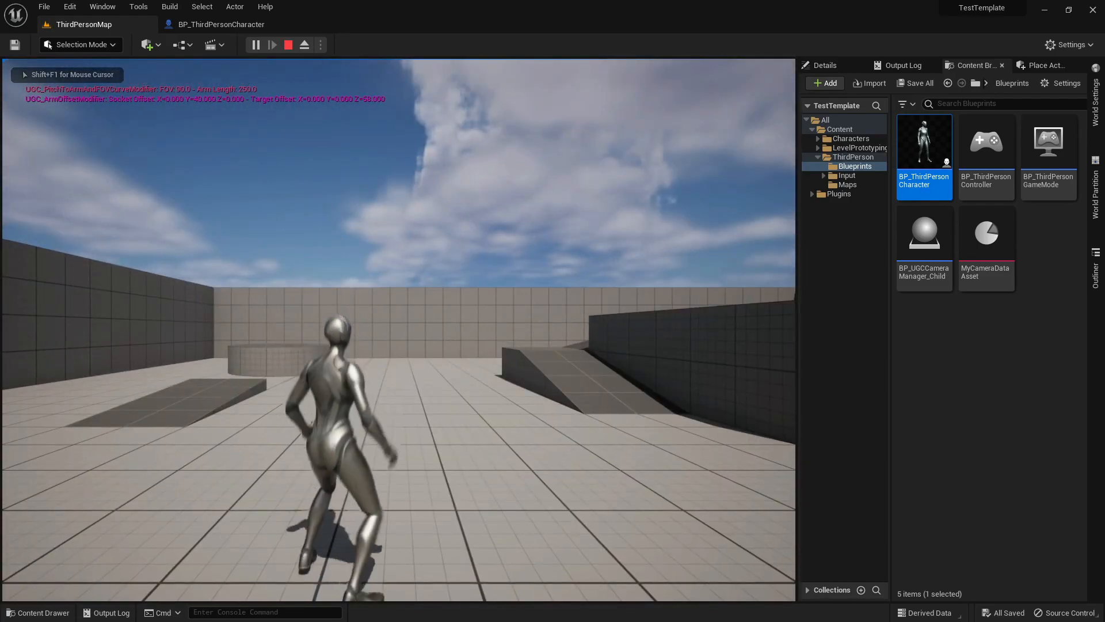
key(space)
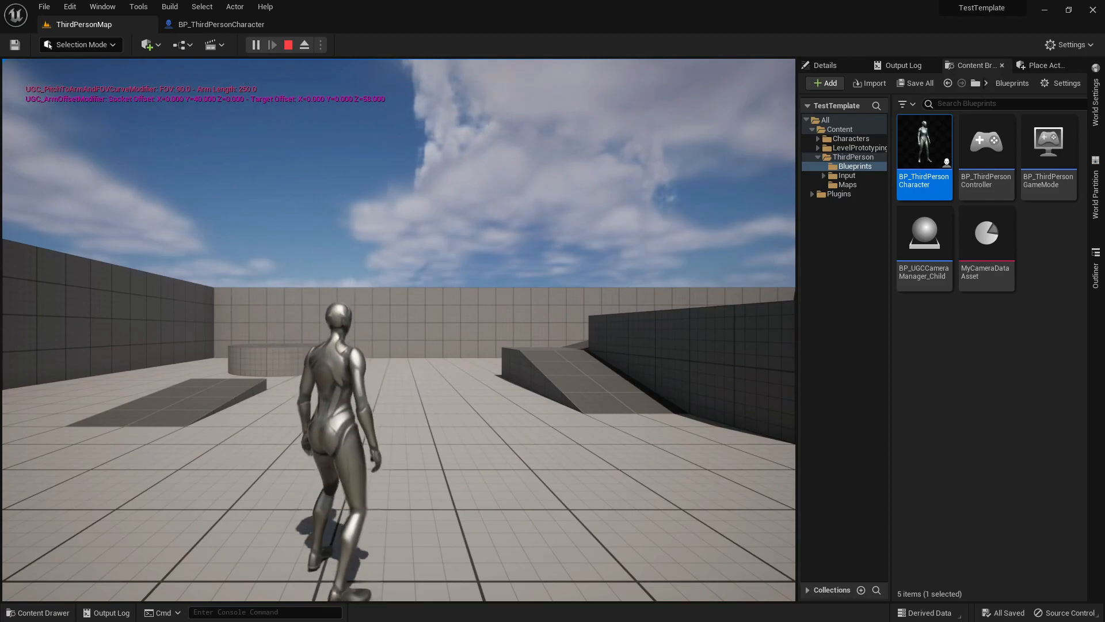
key(Escape)
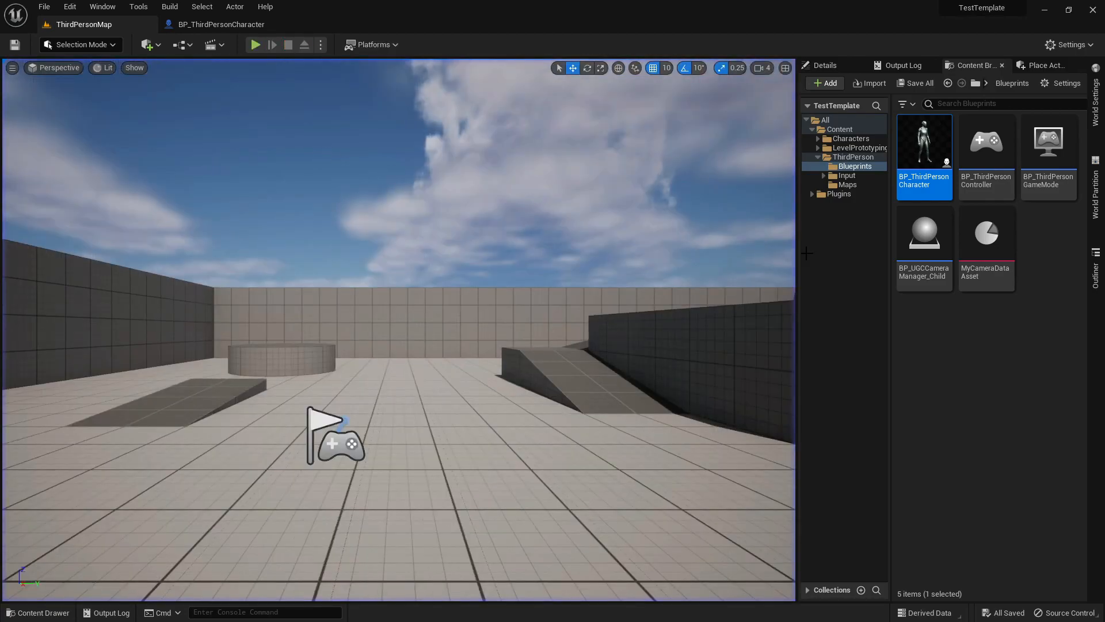
- Reopen the CA_NewAnim sequence from the Content folder and check which tracks can be added to it
click(851, 139)
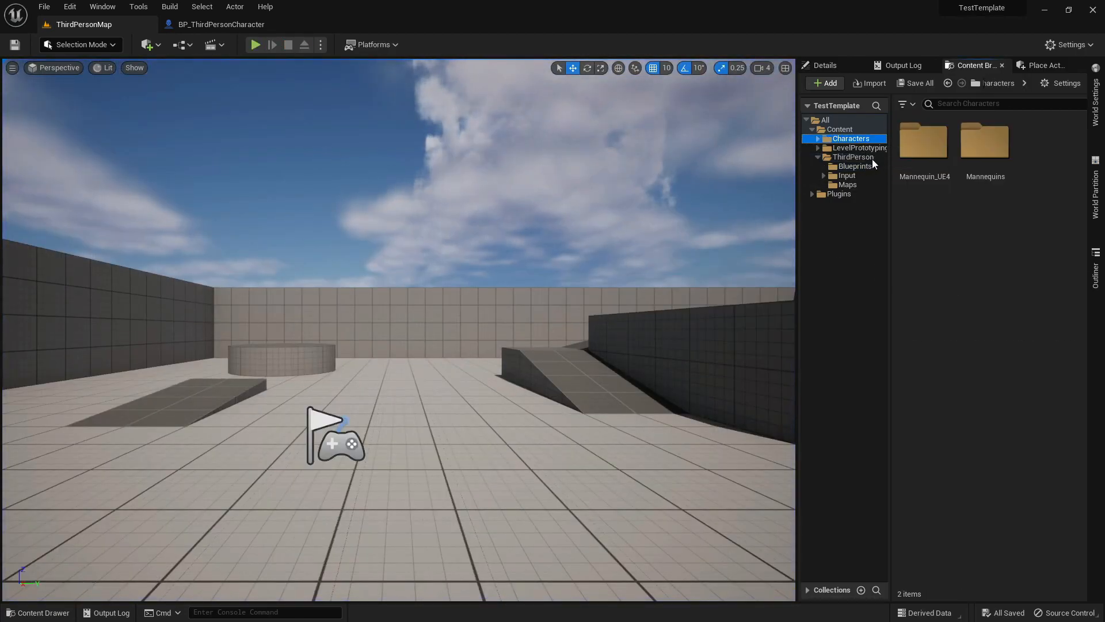
click(854, 130)
double_click(987, 242)
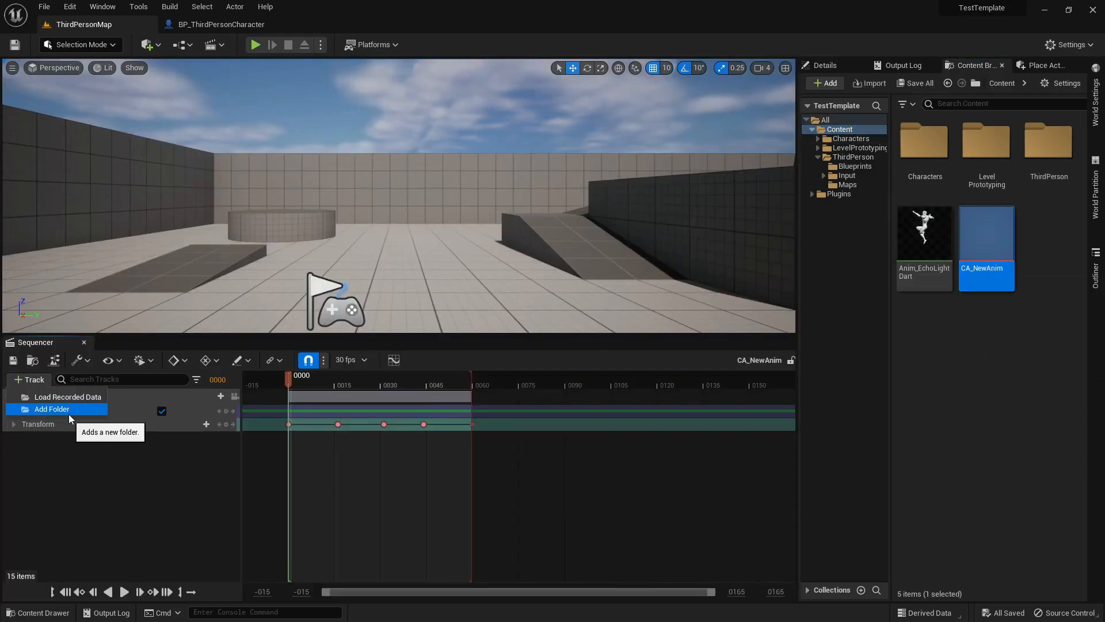
click(96, 462)
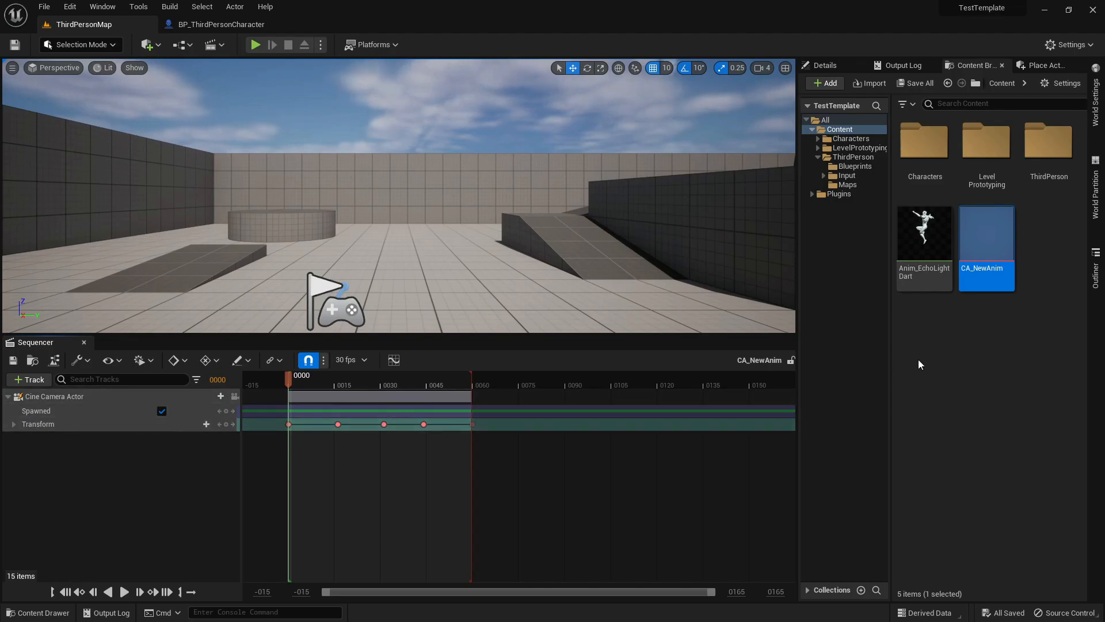
- Create a Level Sequence named LS_NewAnimPlaceholder in the Content folder
right_click(927, 341)
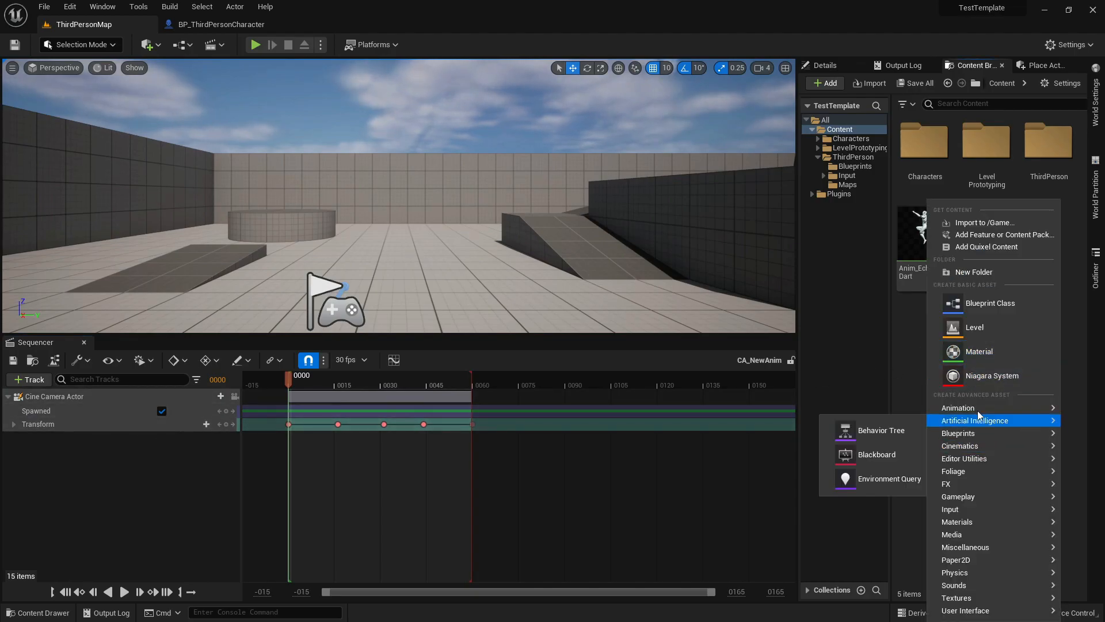
mouse_move(968, 444)
click(871, 479)
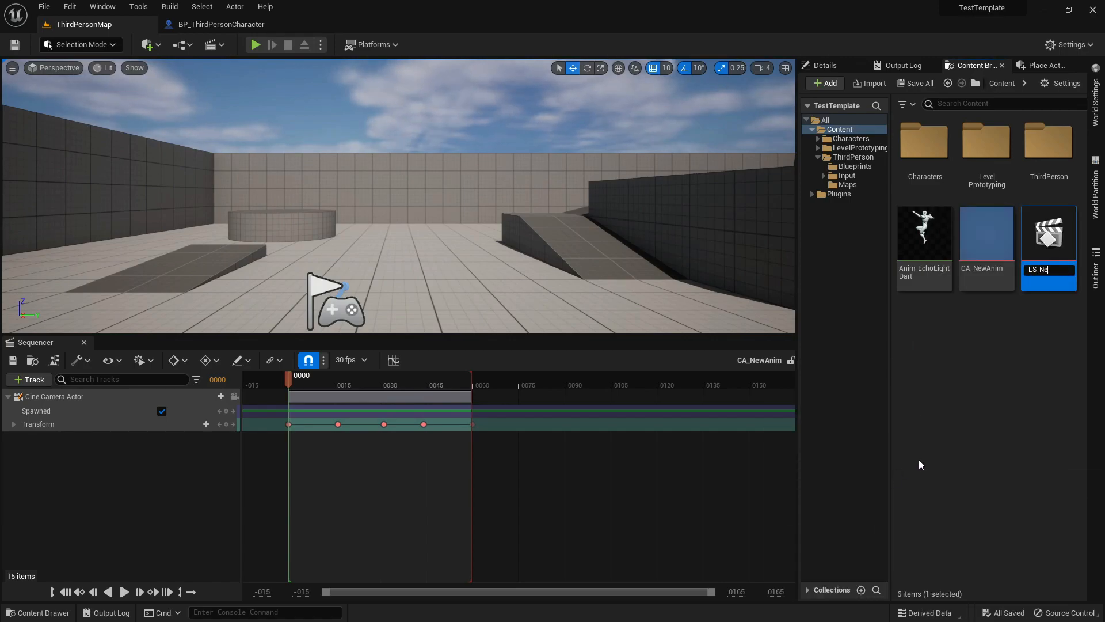
text(LS_NewAnimPlaceholder)
key(Return)
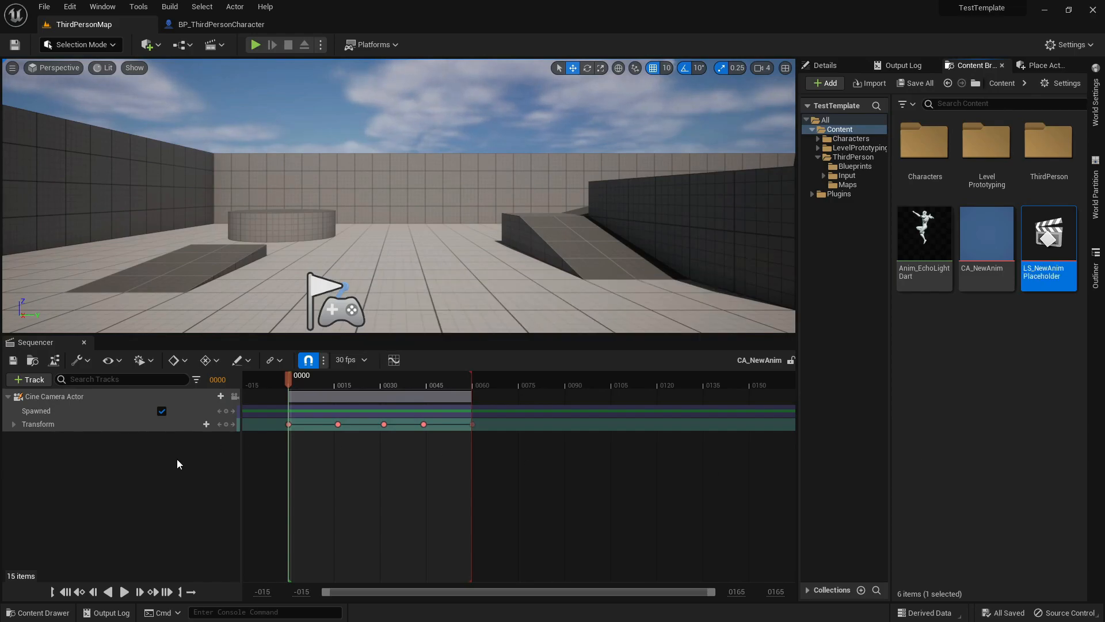
- Delete the camera's Transform track from CA_NewAnim, then save and close the sequence
right_click(68, 428)
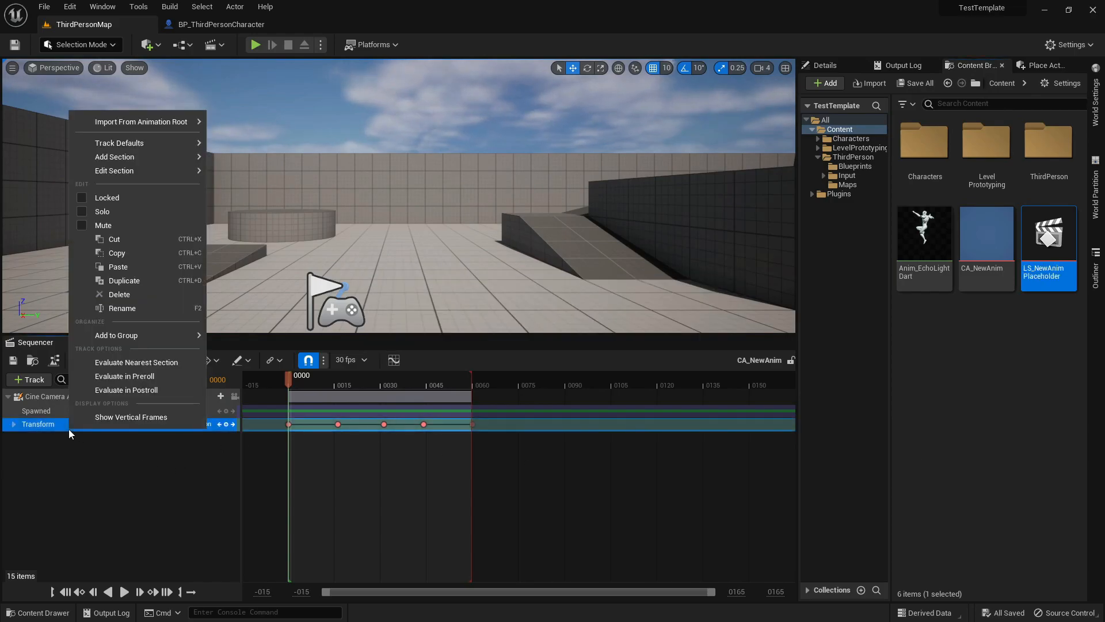
click(119, 294)
click(13, 360)
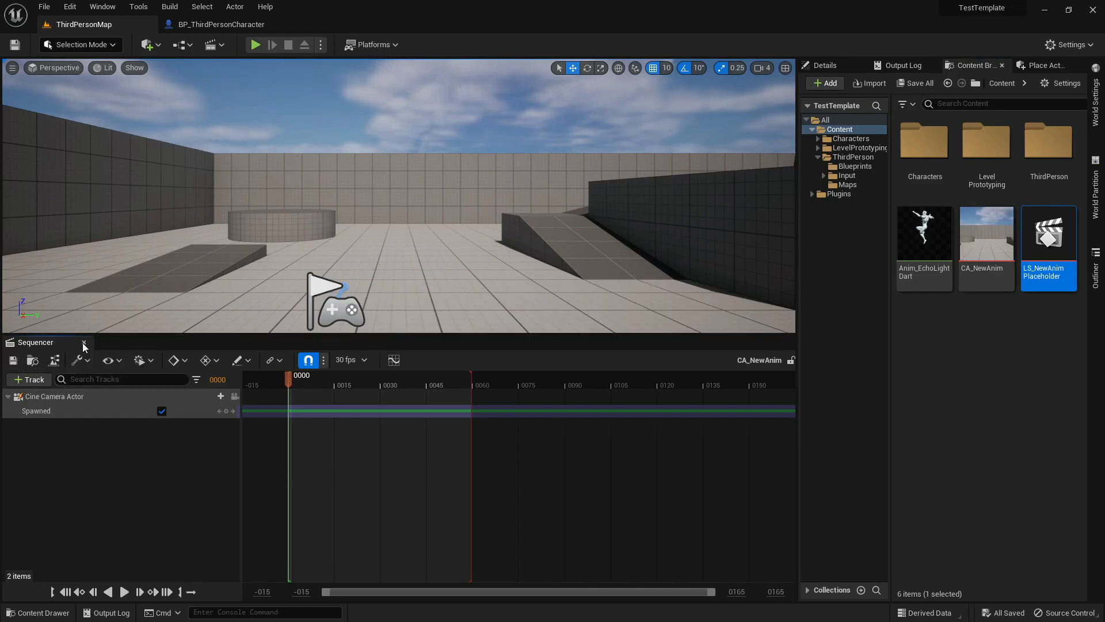
click(84, 342)
- Open LS_NewAnimPlaceholder and add a Camera Cut Track and a new Cine Camera Actor to it
double_click(1026, 294)
right_drag(573, 309, 506, 270)
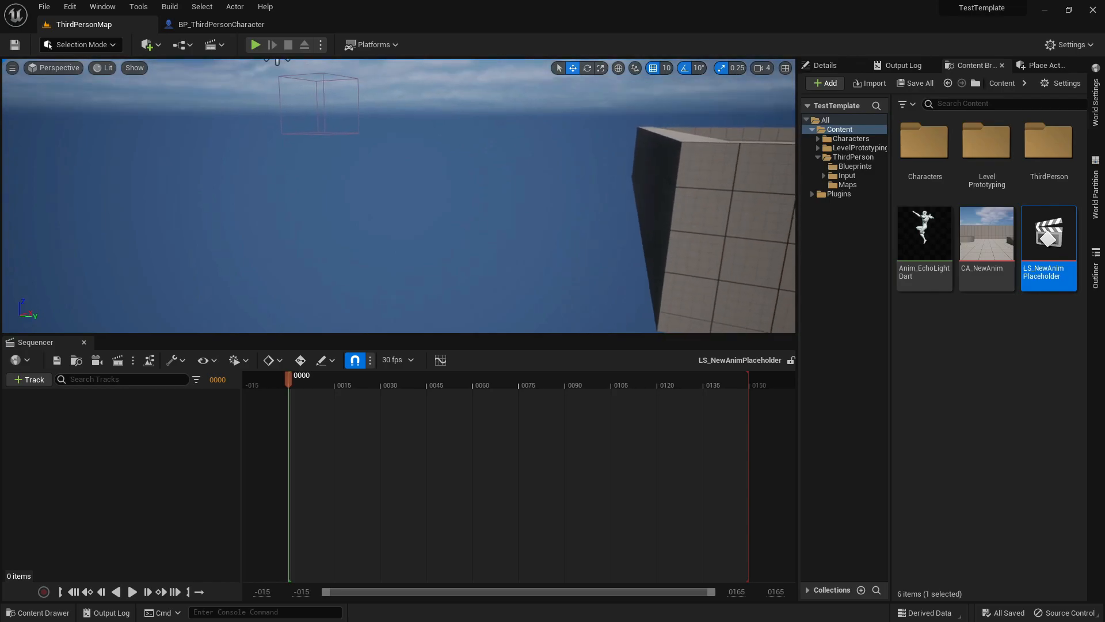
drag(514, 334, 521, 386)
click(20, 423)
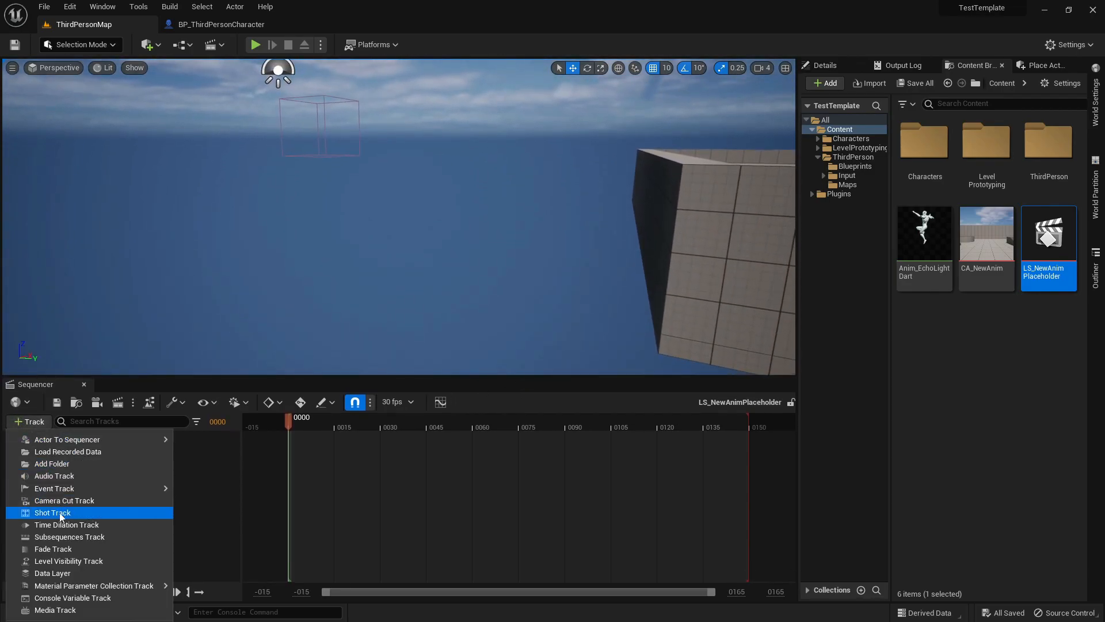
click(101, 502)
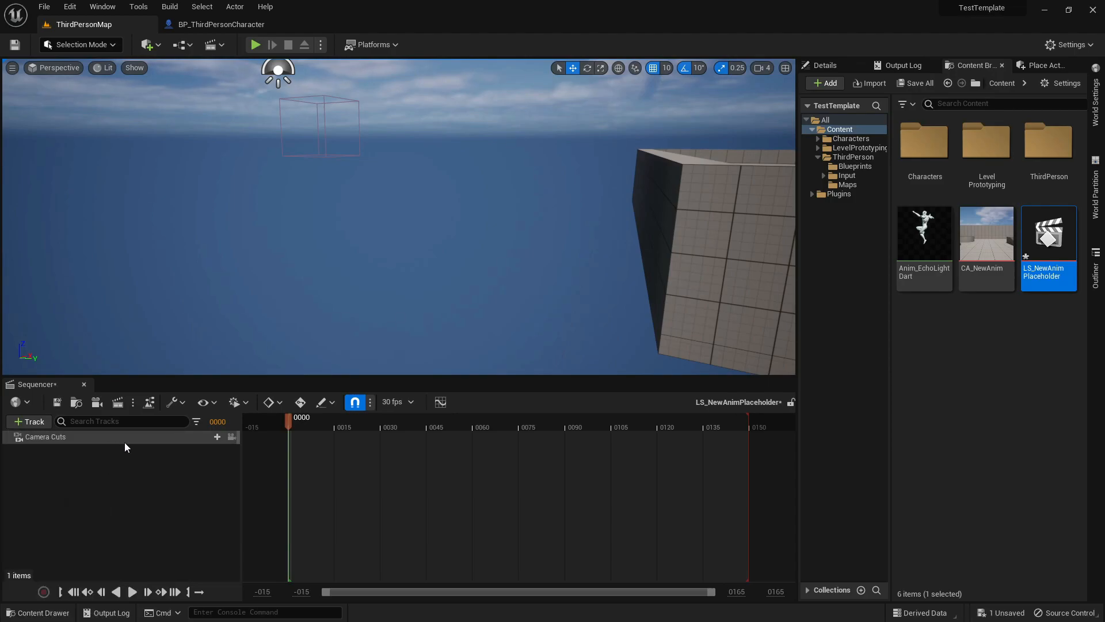
click(98, 404)
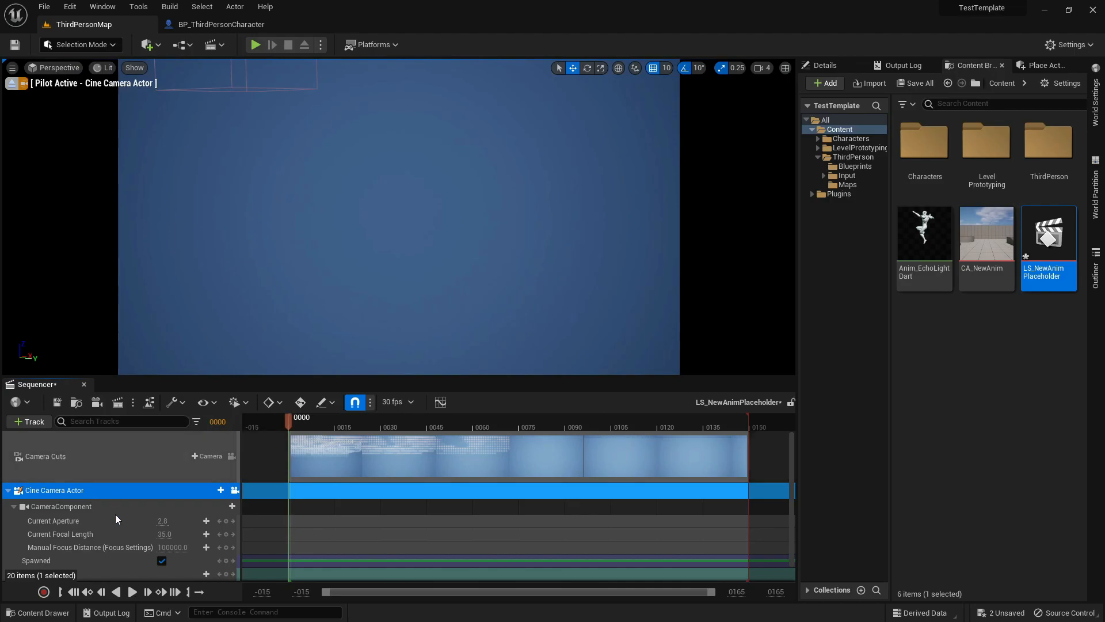
- Set the cine camera's Current Focal Length to 14
click(155, 535)
click(160, 533)
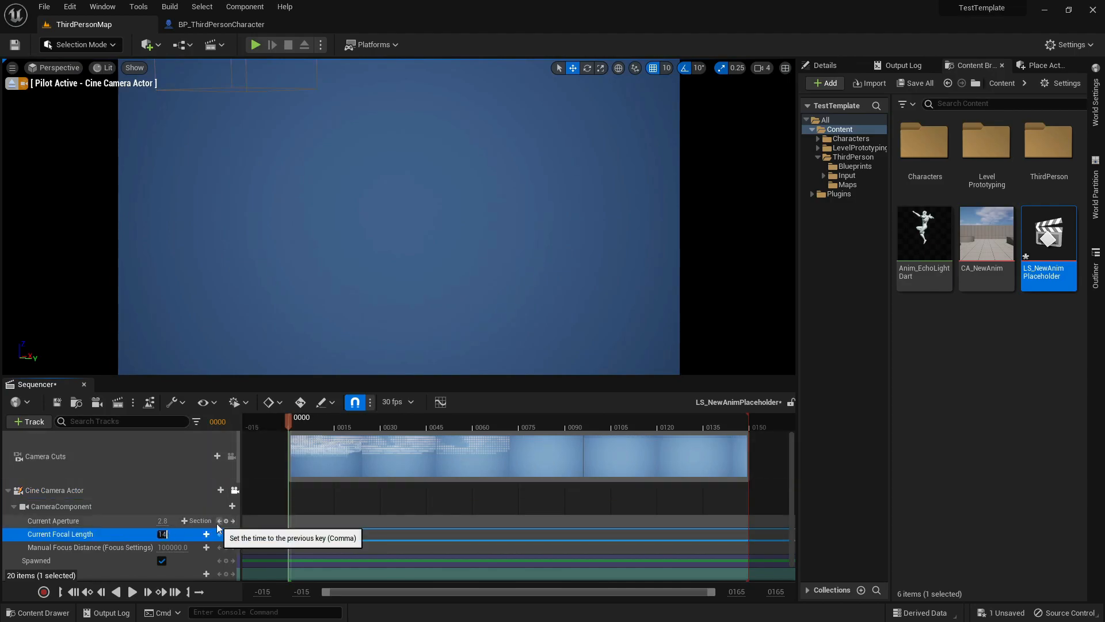
key(Return)
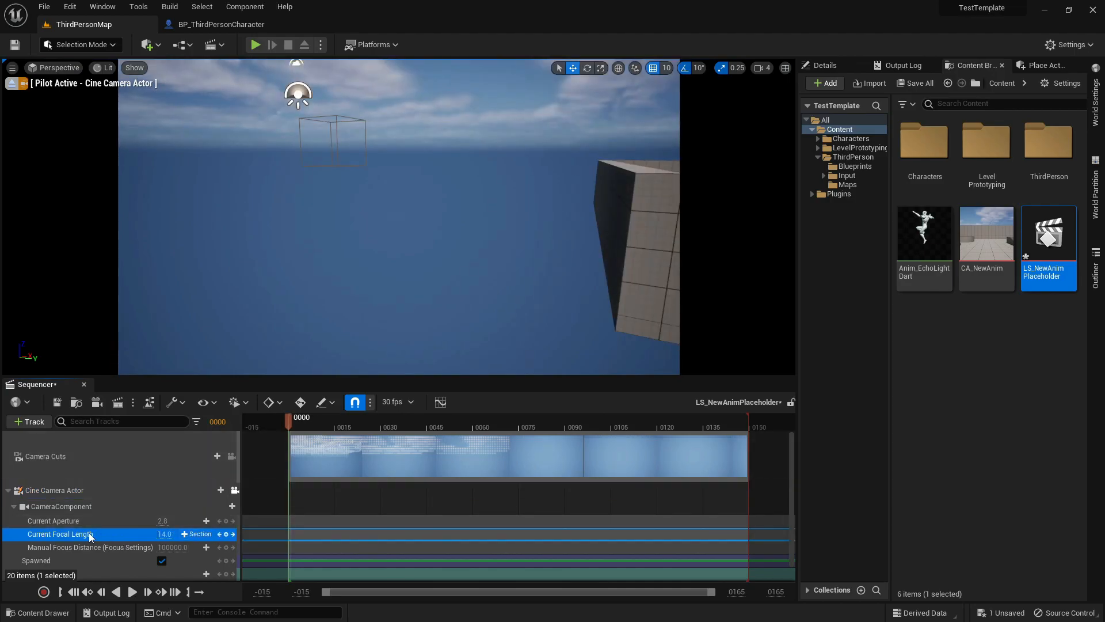
- Set the cine camera's Transform Location X, Y and Z to 0
scroll(65, 530, down, 1)
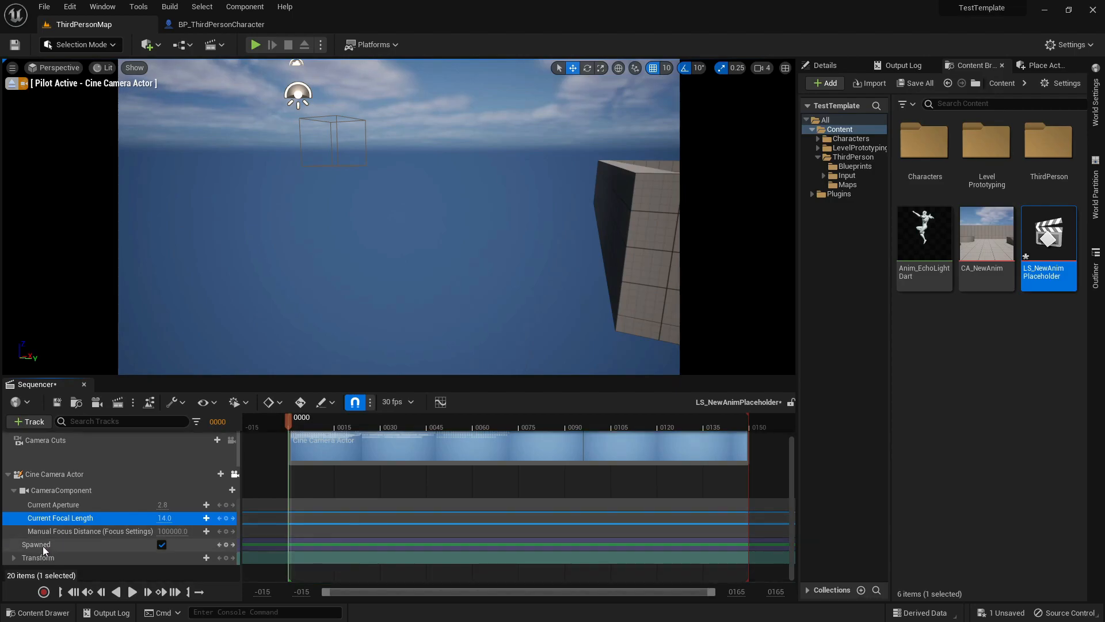
click(13, 557)
scroll(64, 548, down, 2)
click(19, 537)
scroll(64, 544, down, 2)
click(183, 530)
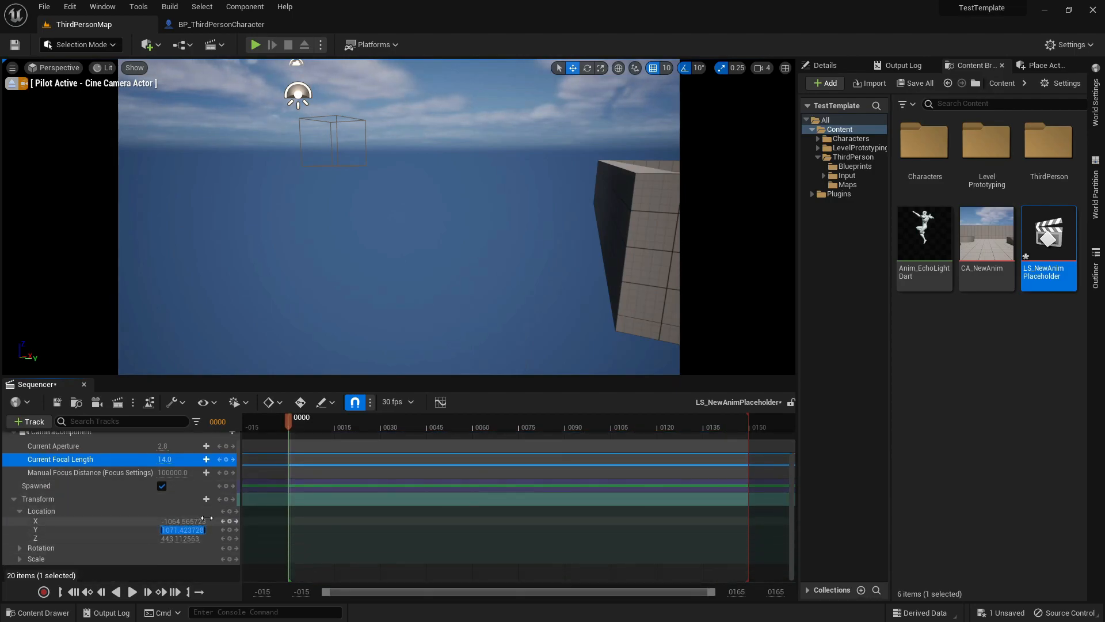
text(0)
key(Return)
click(178, 538)
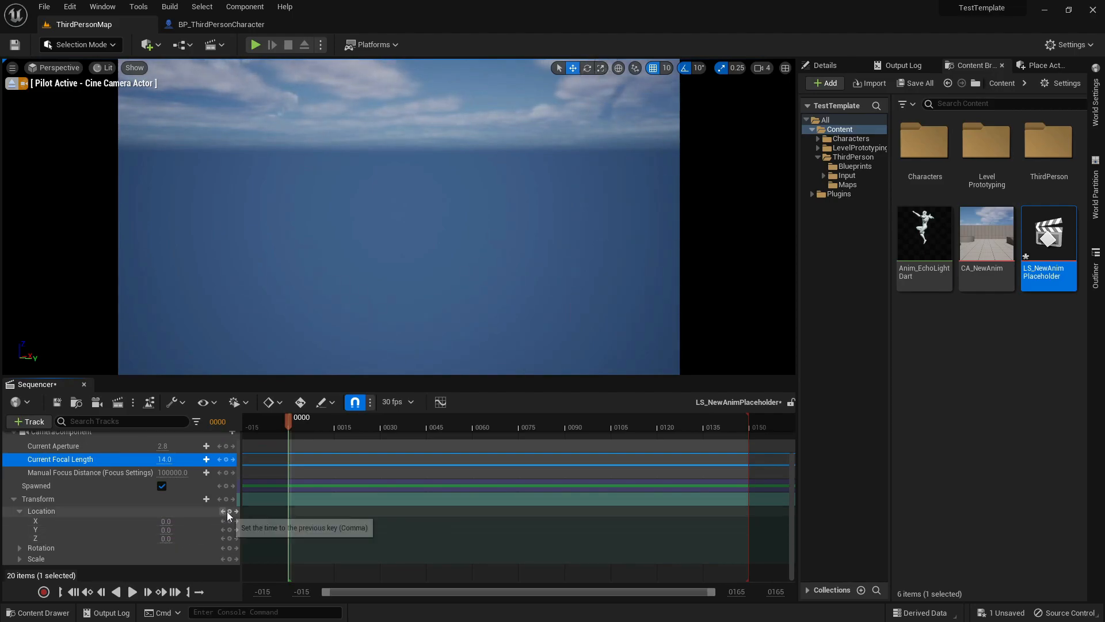
- Set the cine camera's Transform Rotation Pitch and Yaw to 0
click(19, 548)
scroll(138, 537, down, 1)
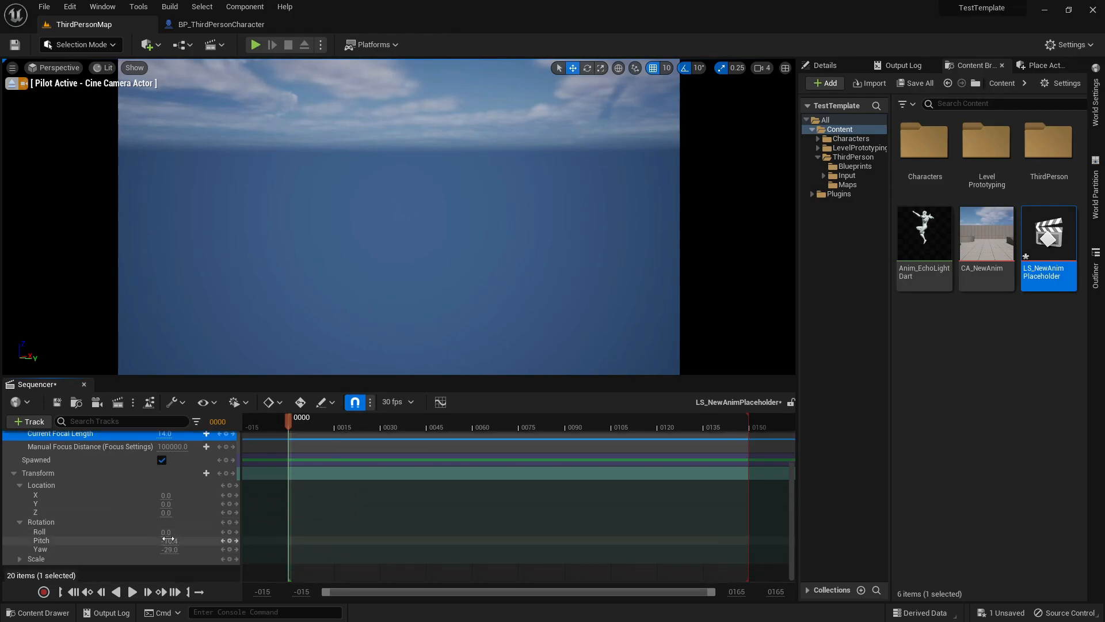
text(0)
key(Return)
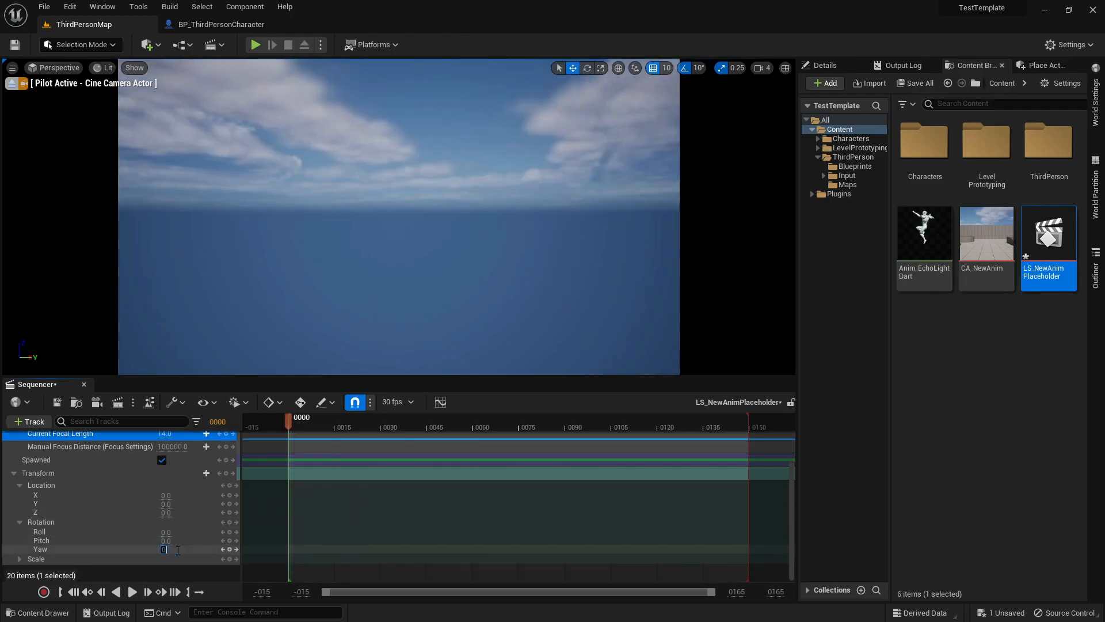
click(178, 550)
text(0)
key(Return)
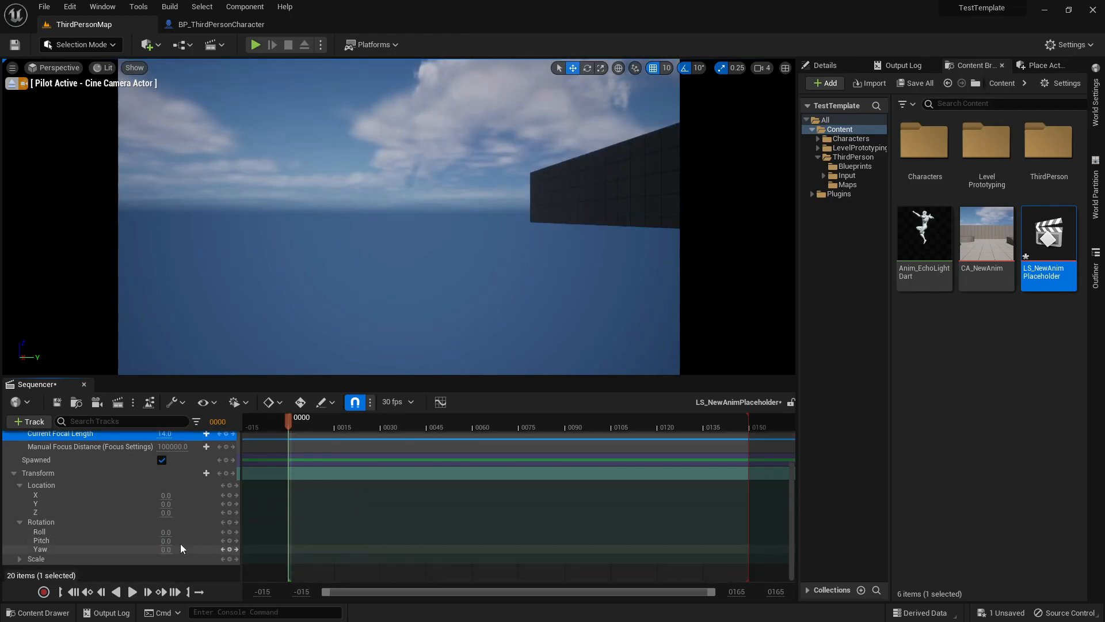
- Stop piloting the cine camera and save LS_NewAnimPlaceholder
click(12, 84)
right_drag(397, 216, 295, 222)
right_drag(530, 272, 530, 271)
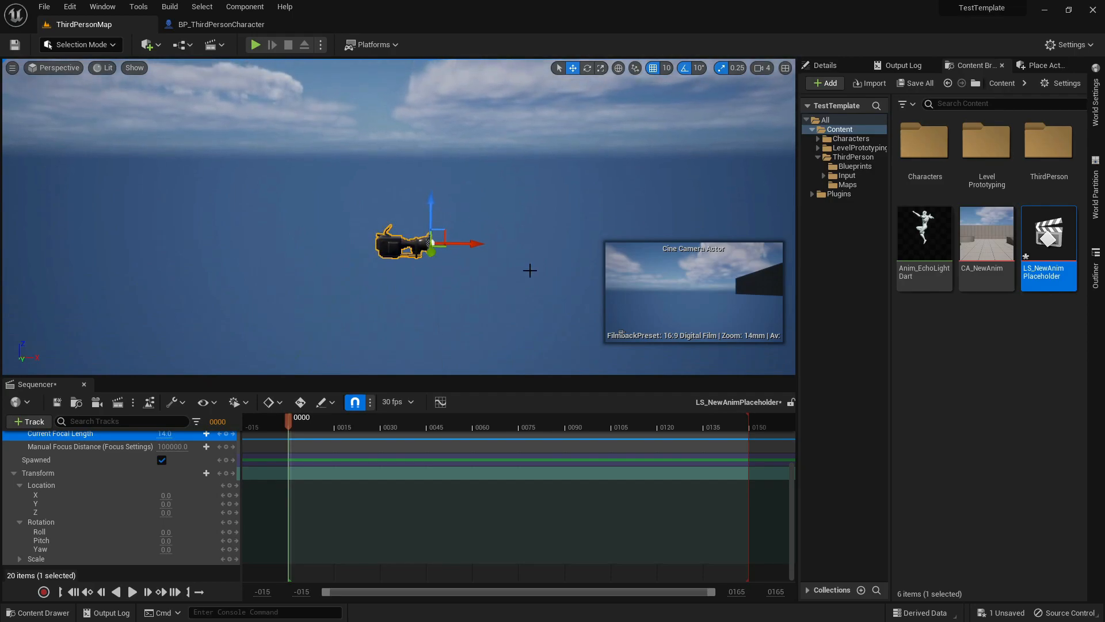
key(ctrl+s)
click(1020, 306)
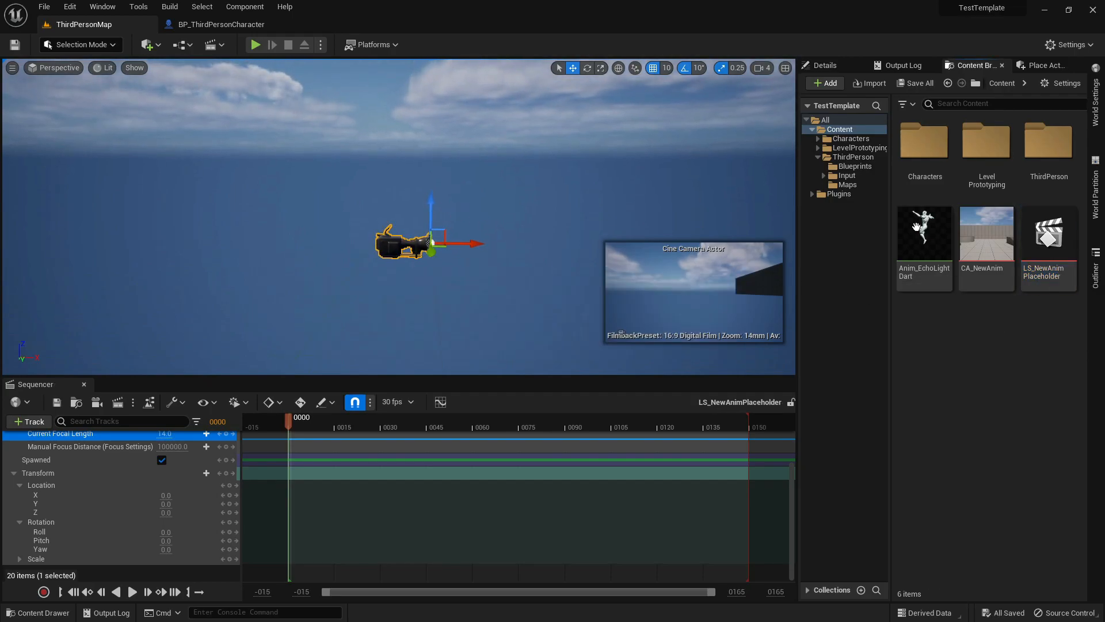
- Open MyCameraDataAsset from the ThirdPerson Blueprints folder, check its Max Arm Length, and close it
click(853, 156)
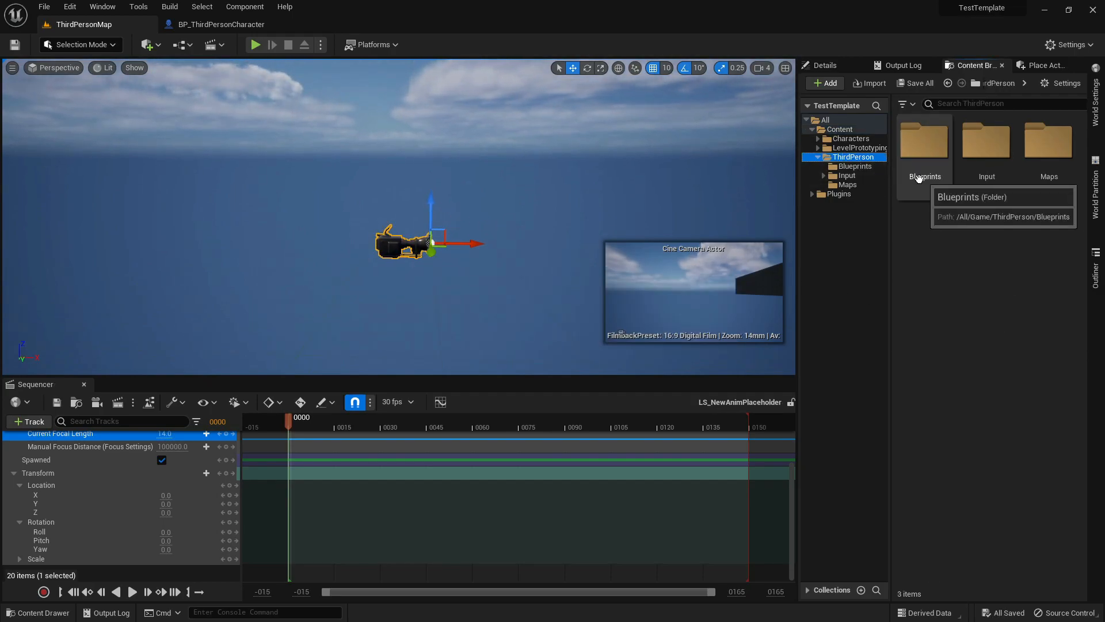
click(855, 166)
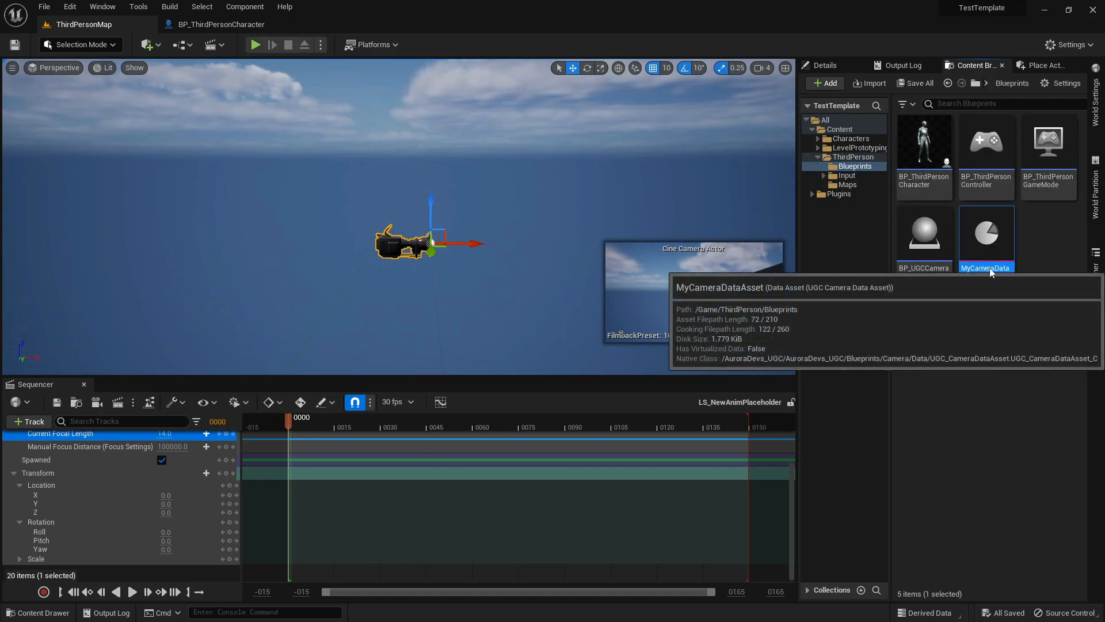
double_click(987, 238)
mouse_move(57, 150)
mouse_move(449, 151)
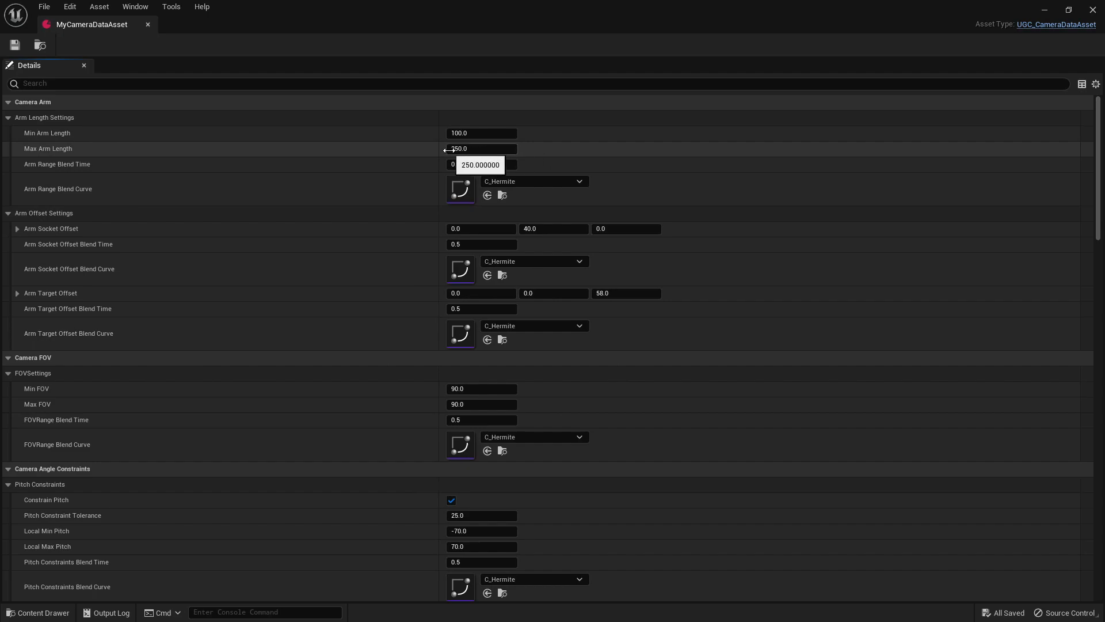
middle_click(130, 27)
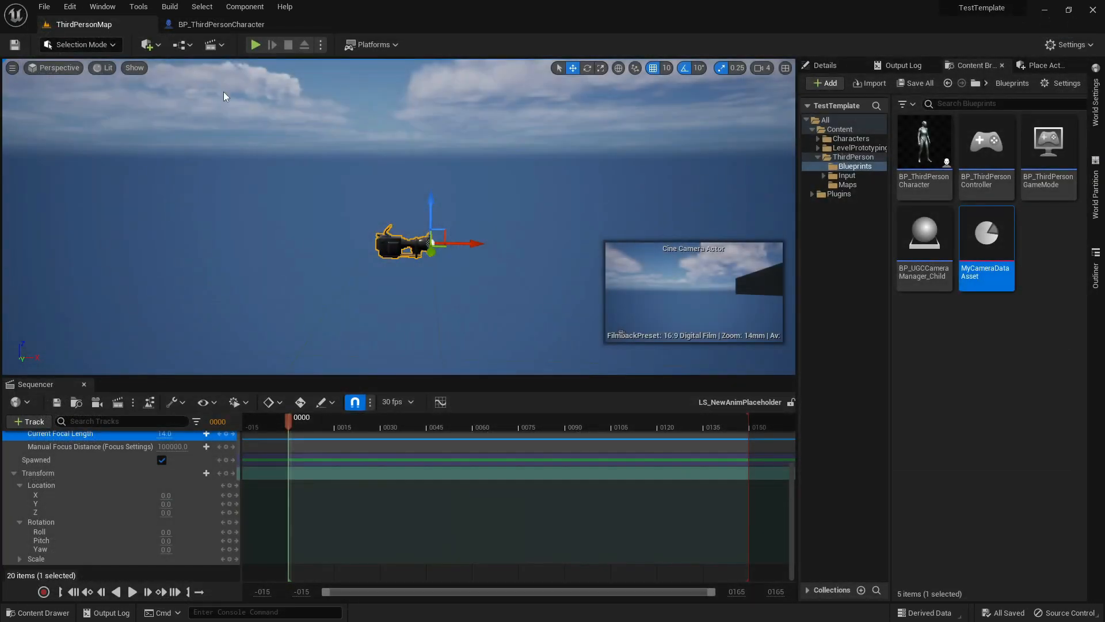
- Set the cine camera's Transform Location X to -250
click(167, 496)
text(-250)
key(Return)
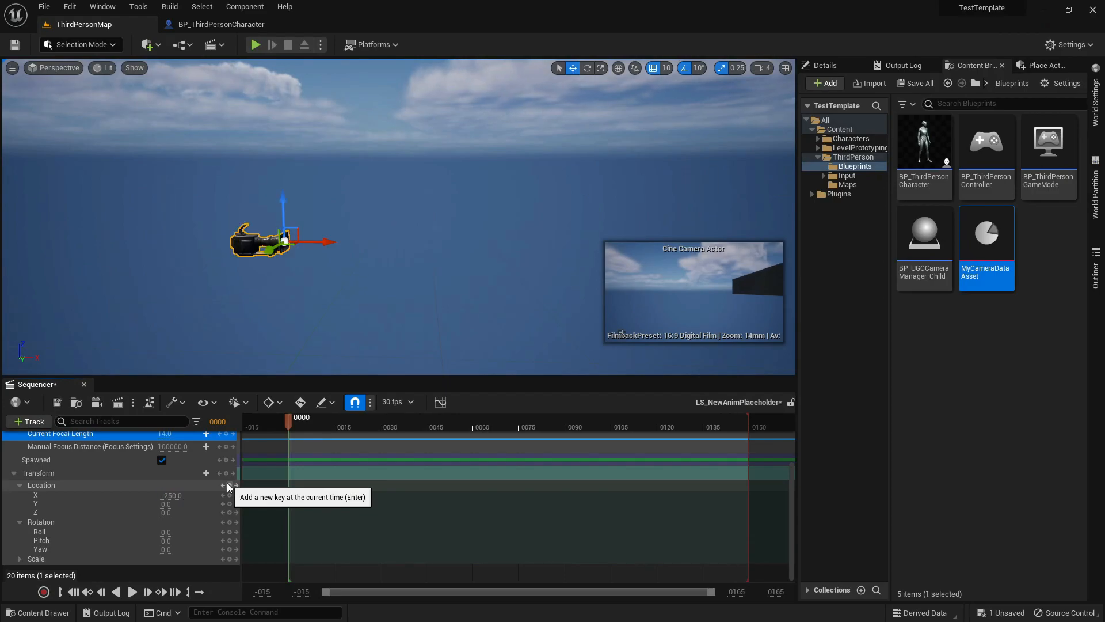
- Check the Capsule Half Height in BP_ThirdPersonCharacter and the Arm Target Offset in MyCameraDataAsset
double_click(911, 197)
click(65, 117)
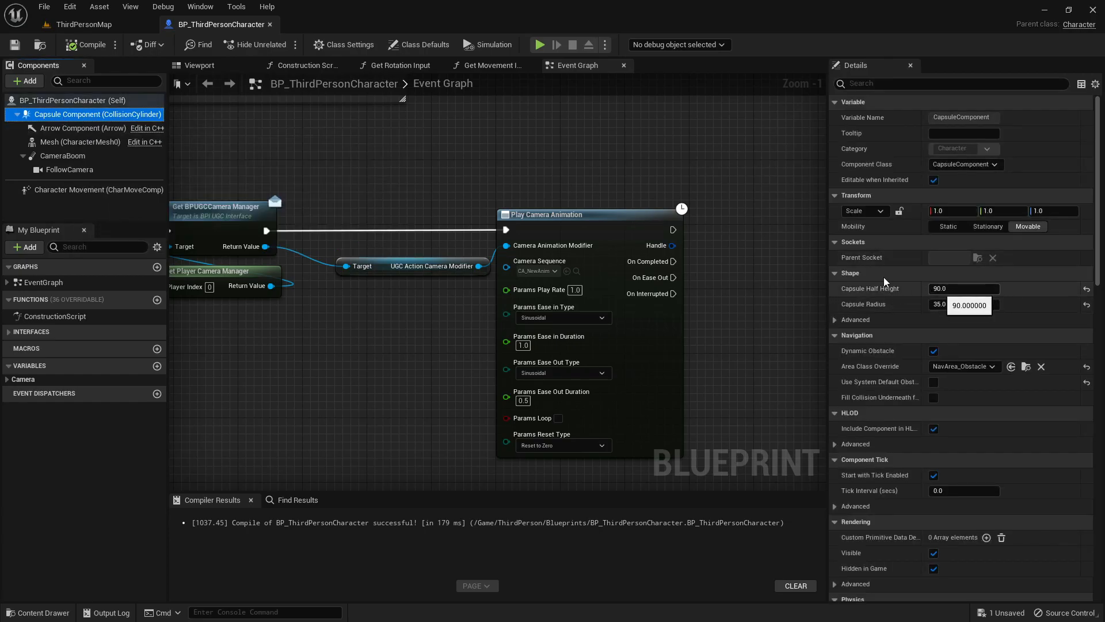
click(130, 26)
double_click(976, 253)
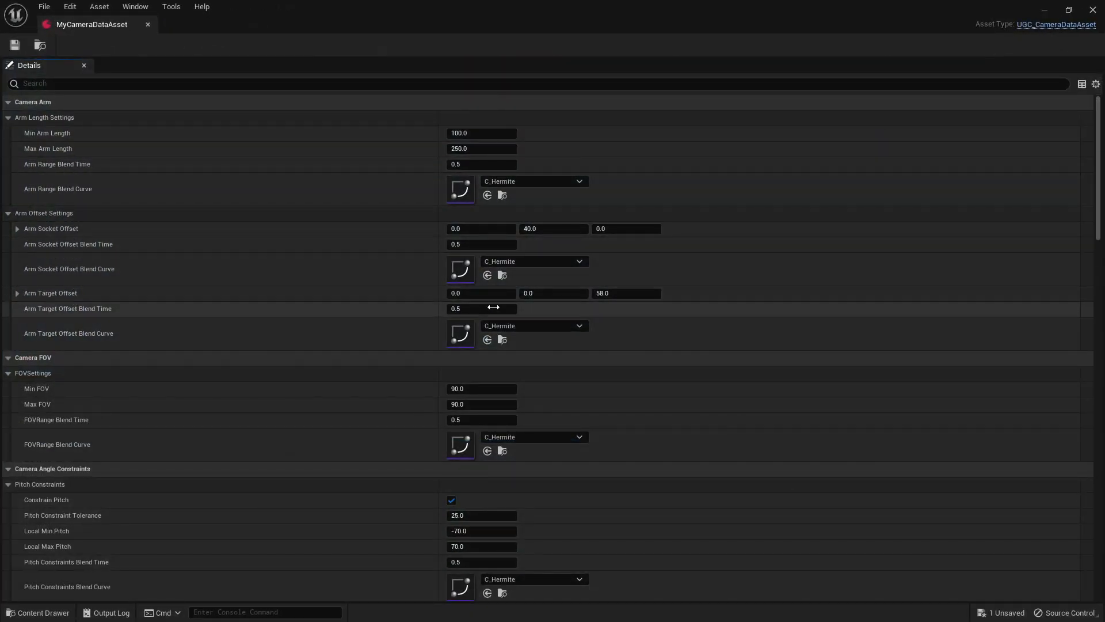
middle_click(127, 28)
- Set the cine camera's Location Z to 90+58 and save the sequence
click(165, 512)
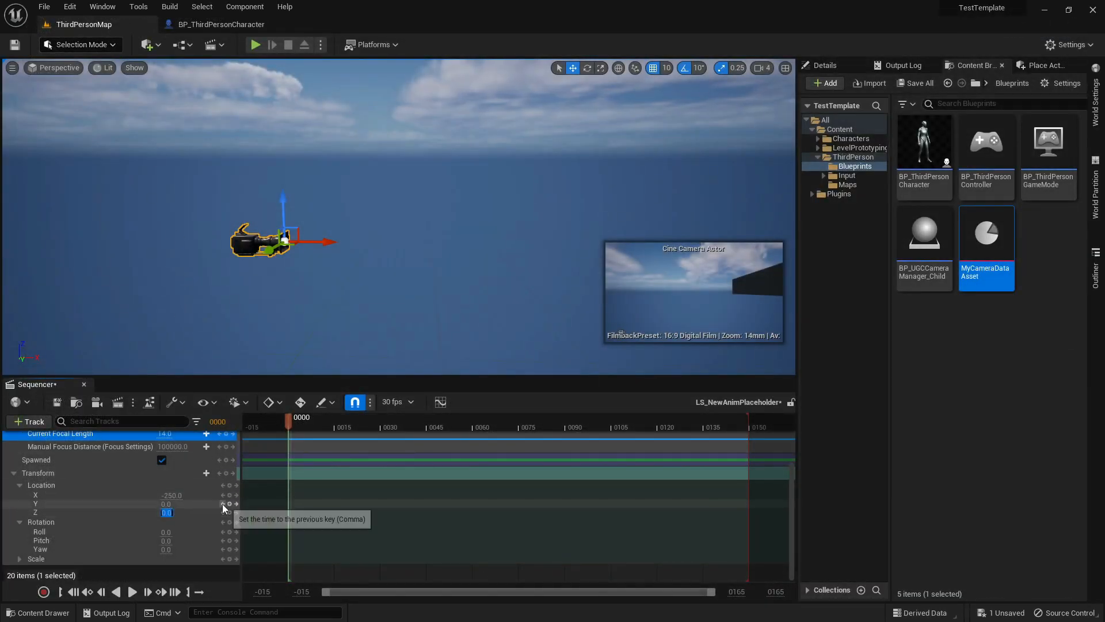
text(90+58)
key(Return)
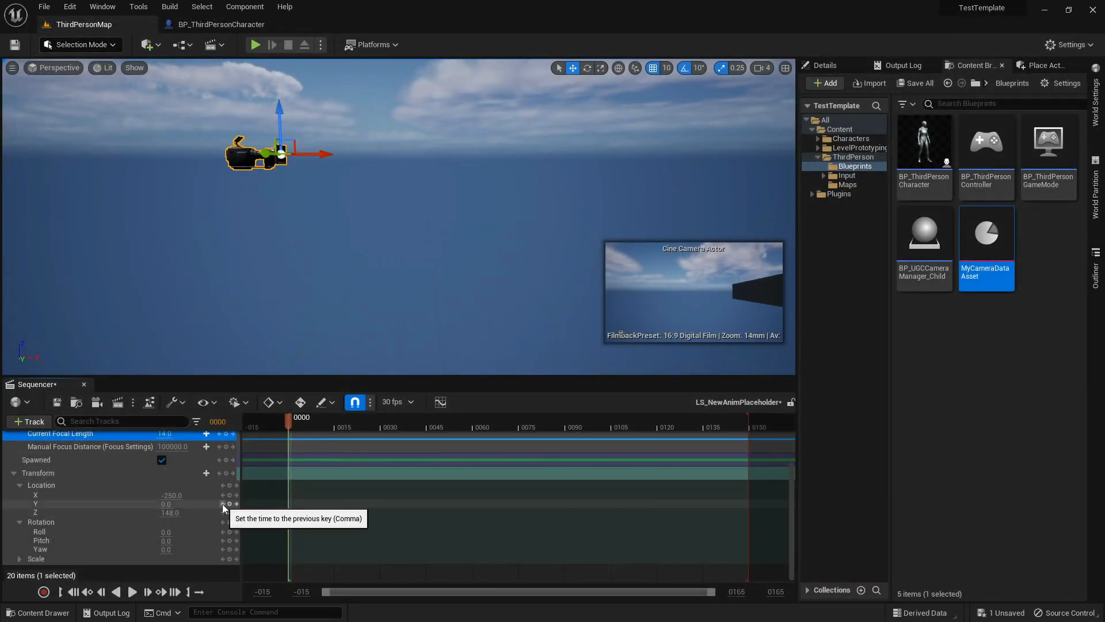
click(58, 402)
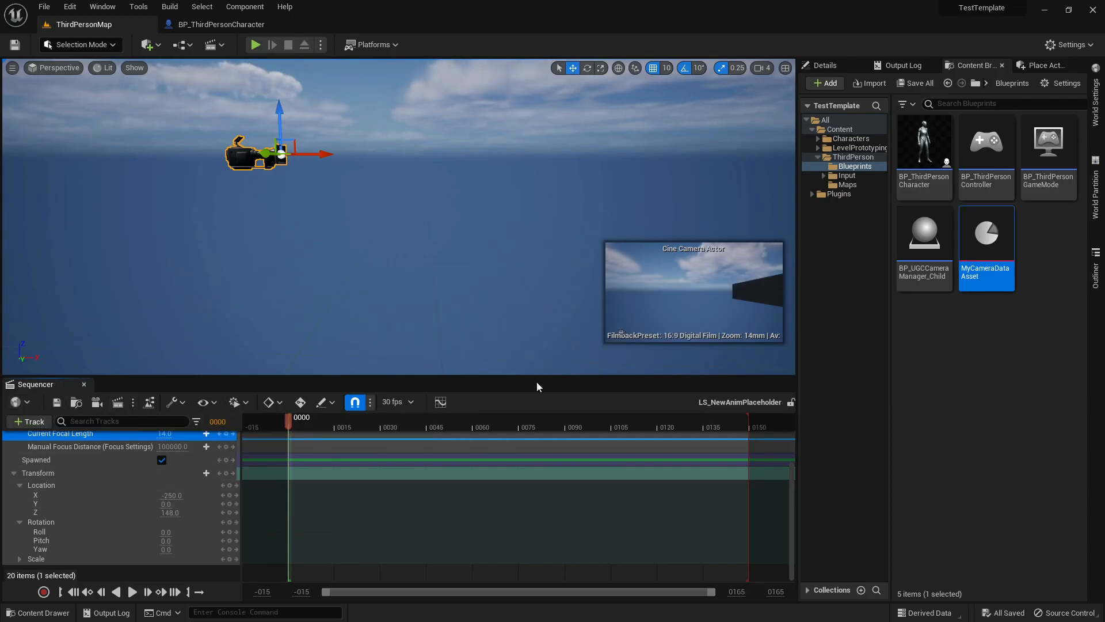
- Place Anim_EchoLightDart in the level, reset its location to 0, 0, 0, and set its Z rotation to -90°
right_drag(627, 280, 694, 293)
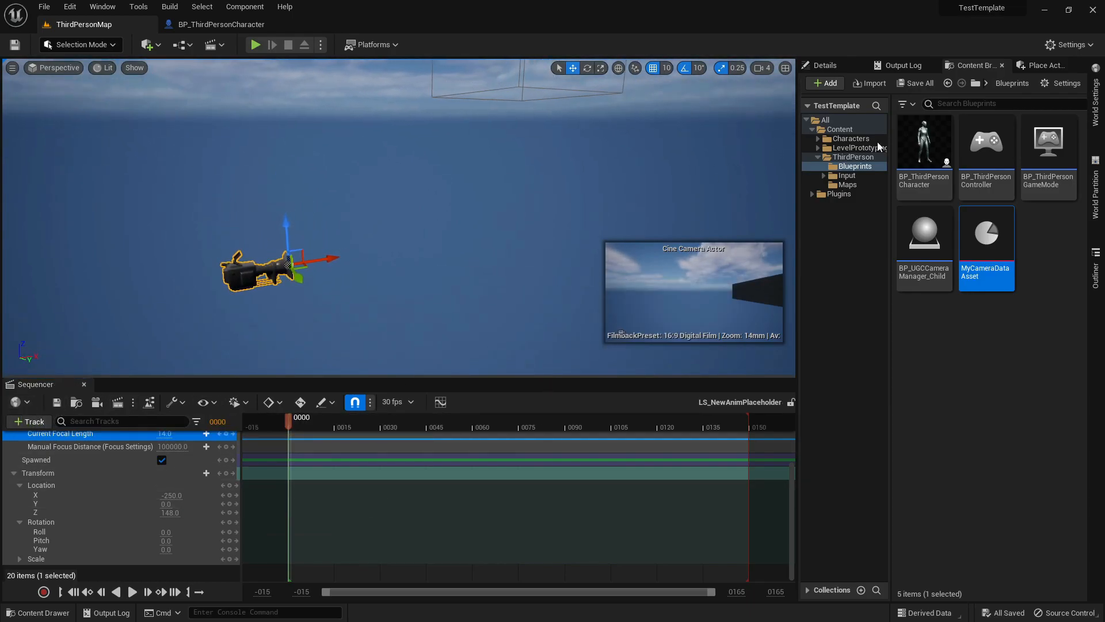
click(847, 128)
drag(938, 285, 416, 283)
click(825, 65)
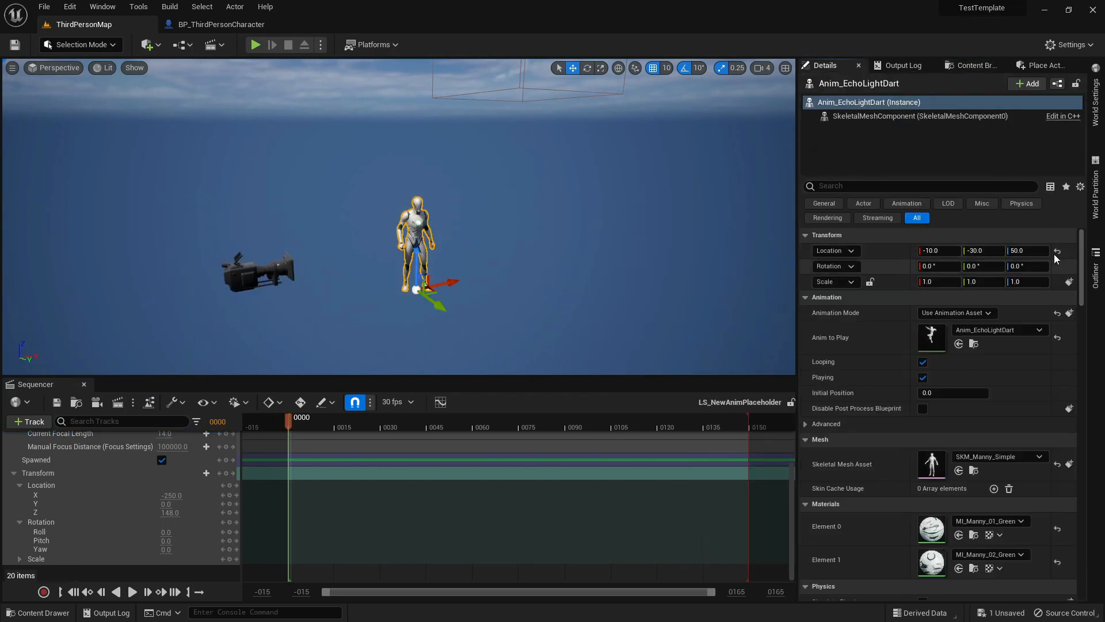
click(1058, 251)
click(1043, 266)
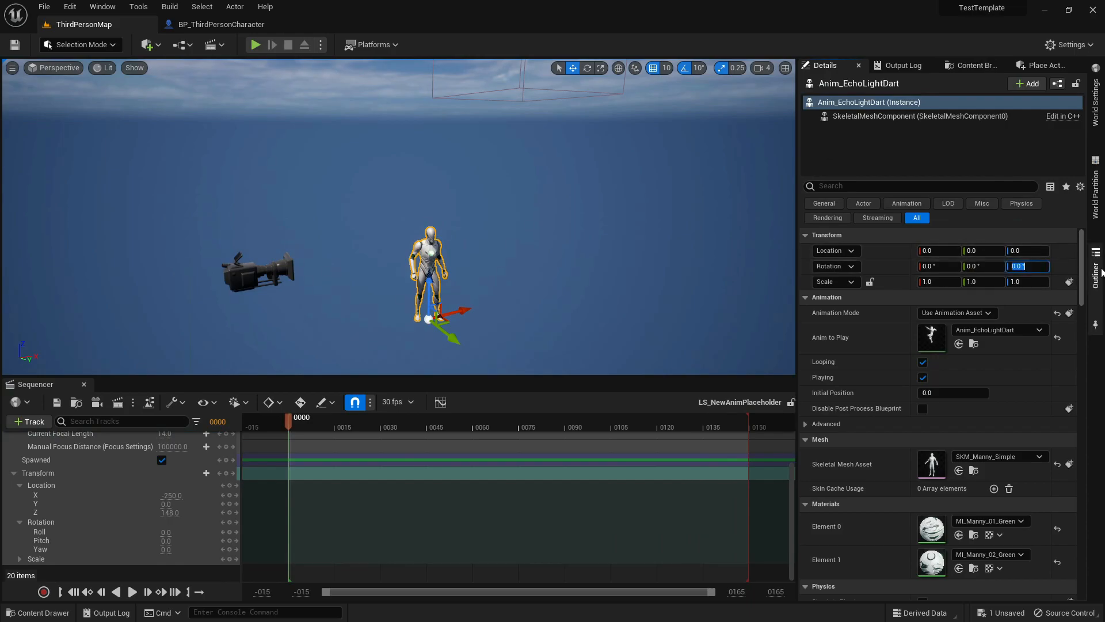
text(-90)
key(Return)
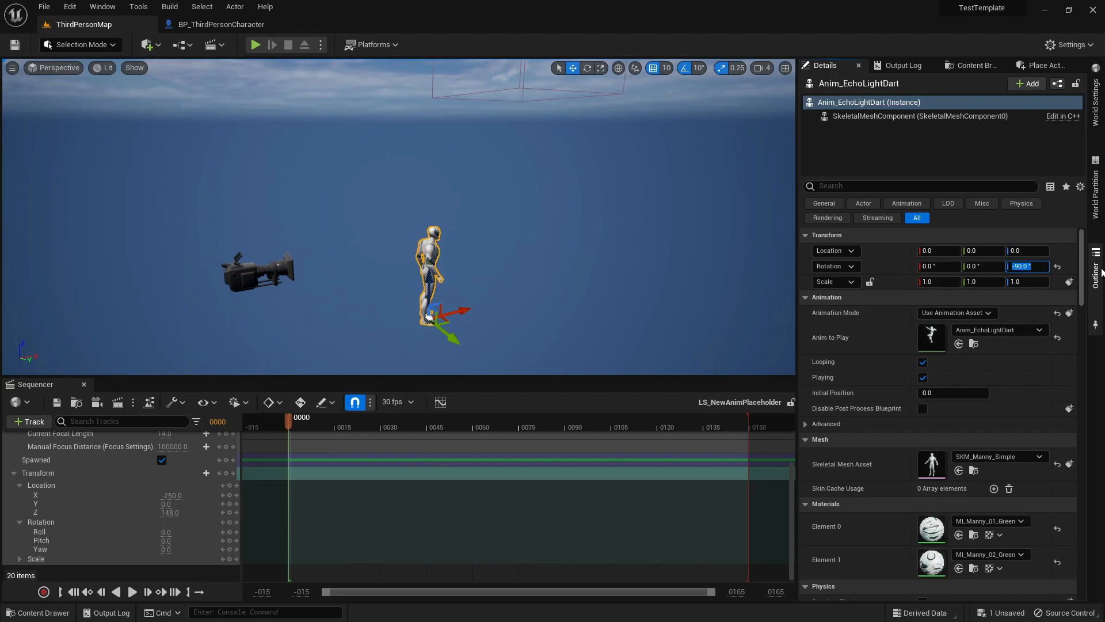
- Add the placed Anim_EchoLightDart actor to the LS_NewAnimPlaceholder sequence
click(36, 421)
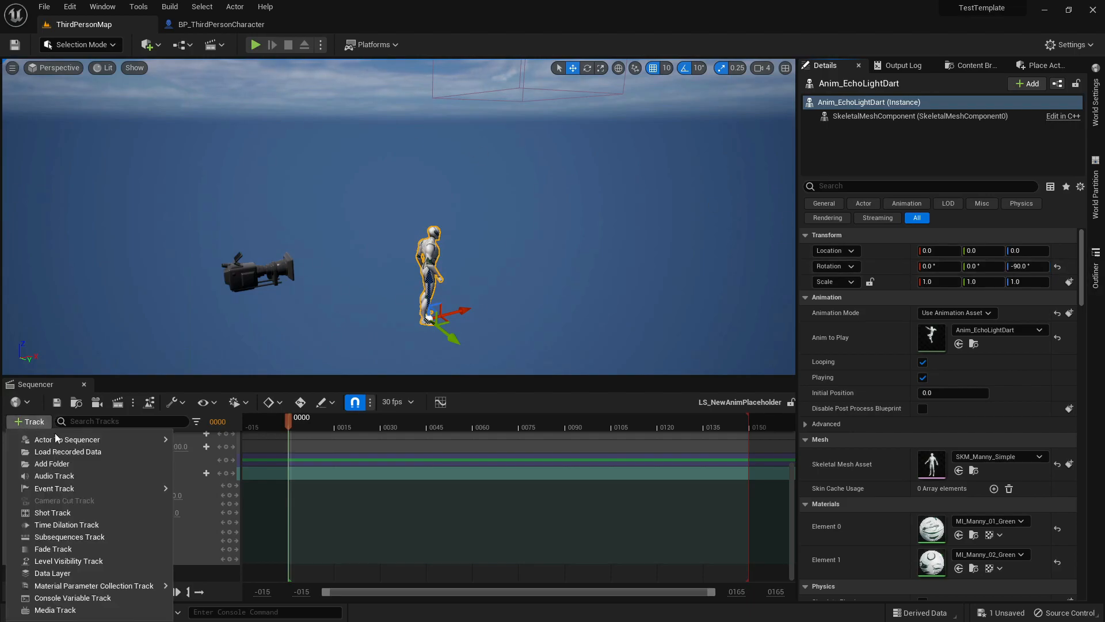
mouse_move(62, 444)
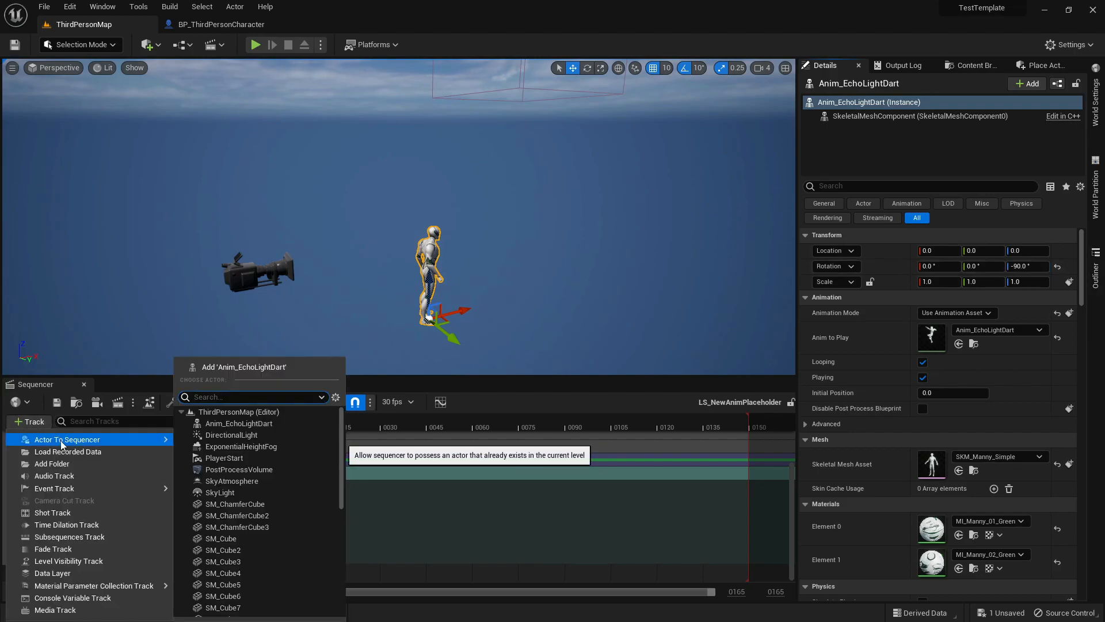
click(236, 367)
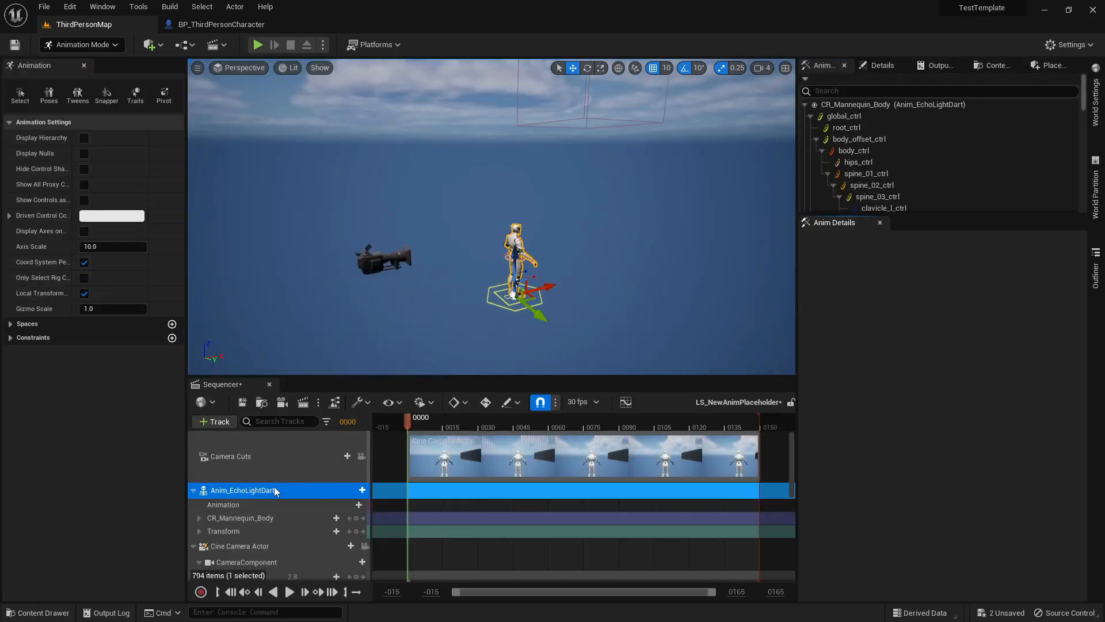
- Delete the character's CR_Mannequin_Body track and return the editor to Selection Mode
right_click(234, 520)
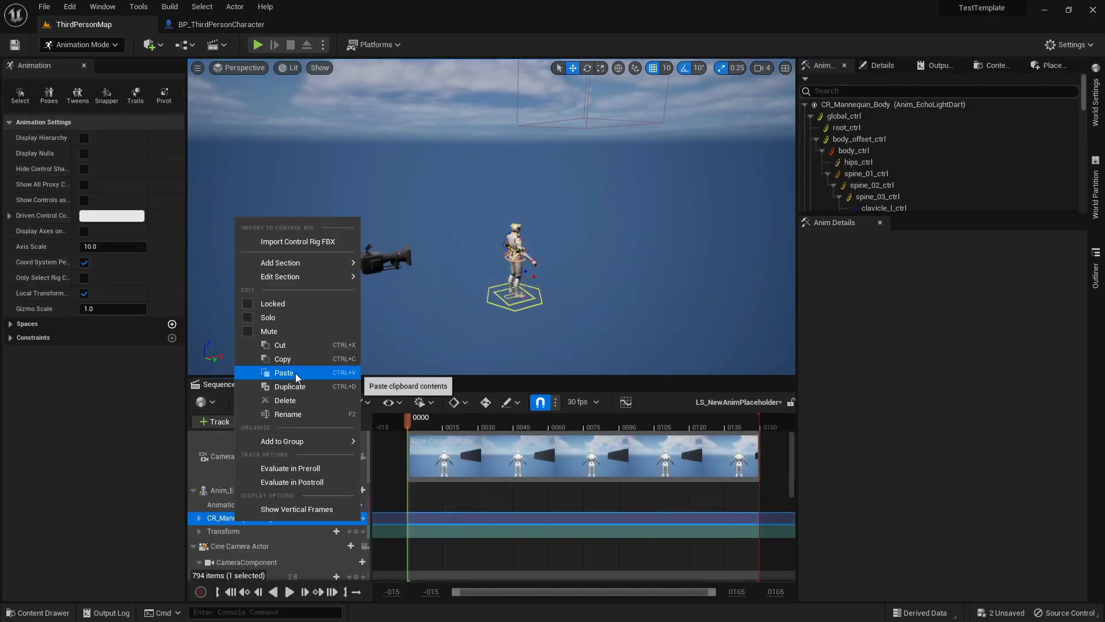
click(286, 400)
click(105, 46)
click(84, 62)
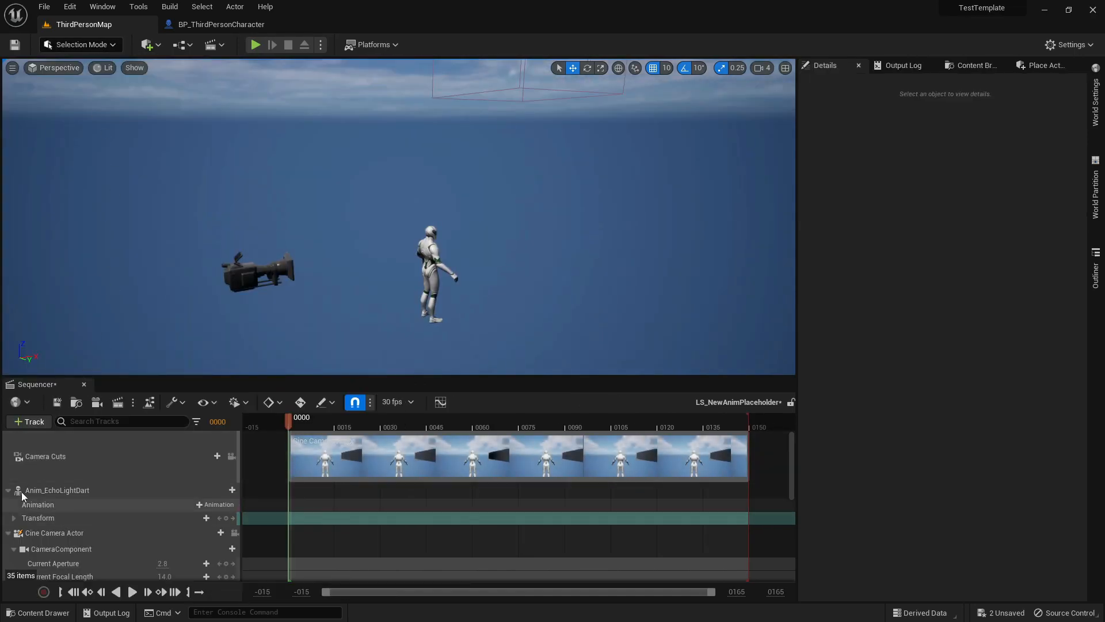
- Add the Anim_EchoLightDart animation to the character's Animation track and scrub through the timeline to preview it
click(218, 506)
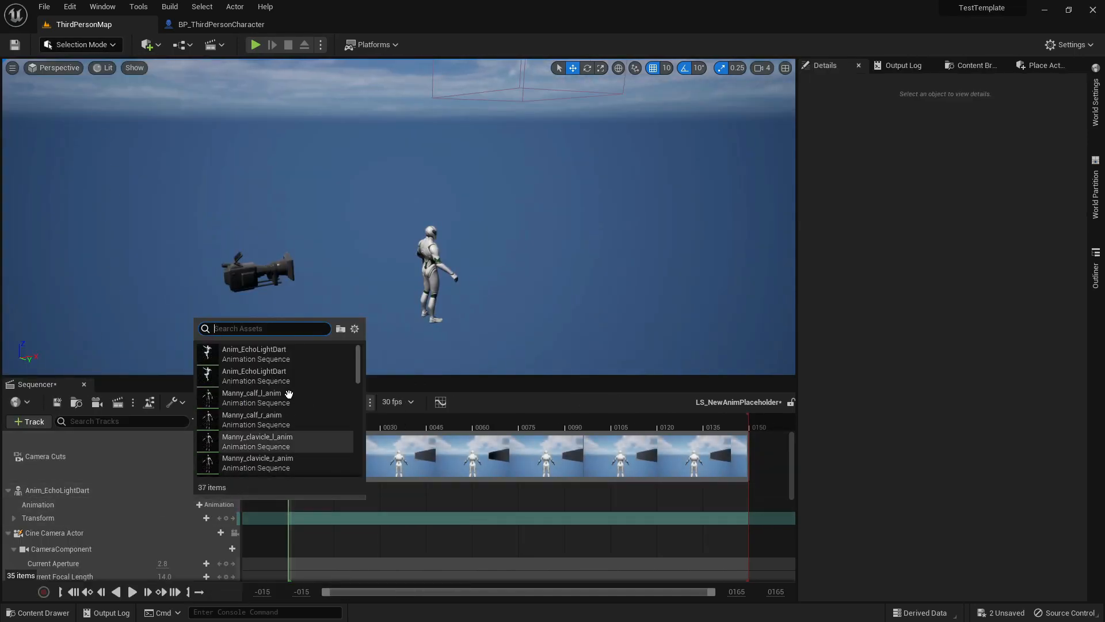
click(259, 374)
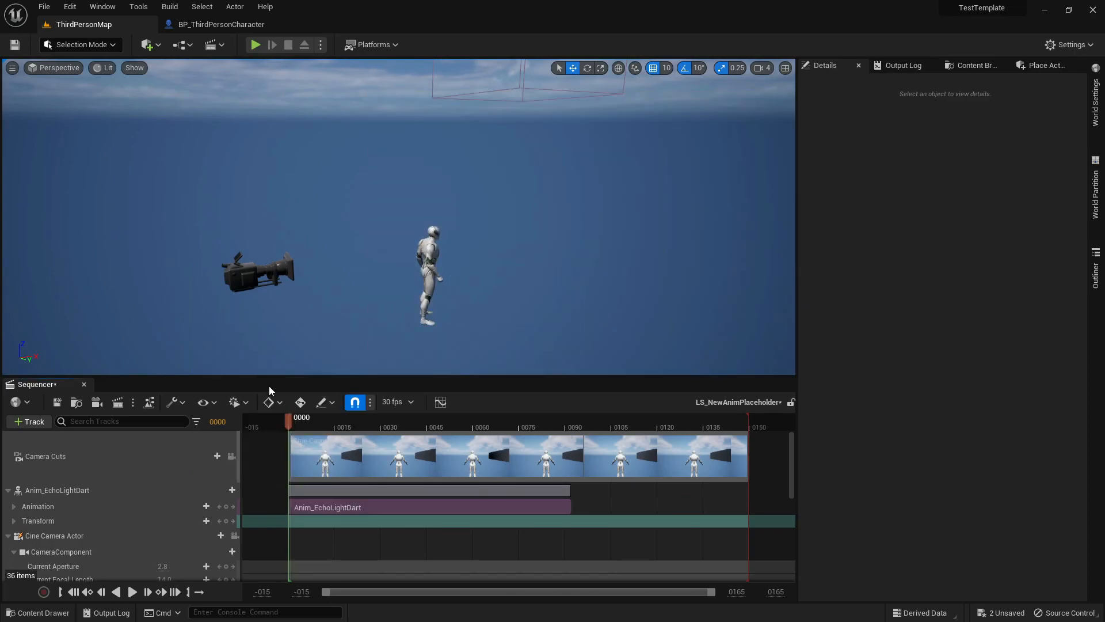
scroll(340, 515, down, 1)
scroll(340, 515, down, 1)
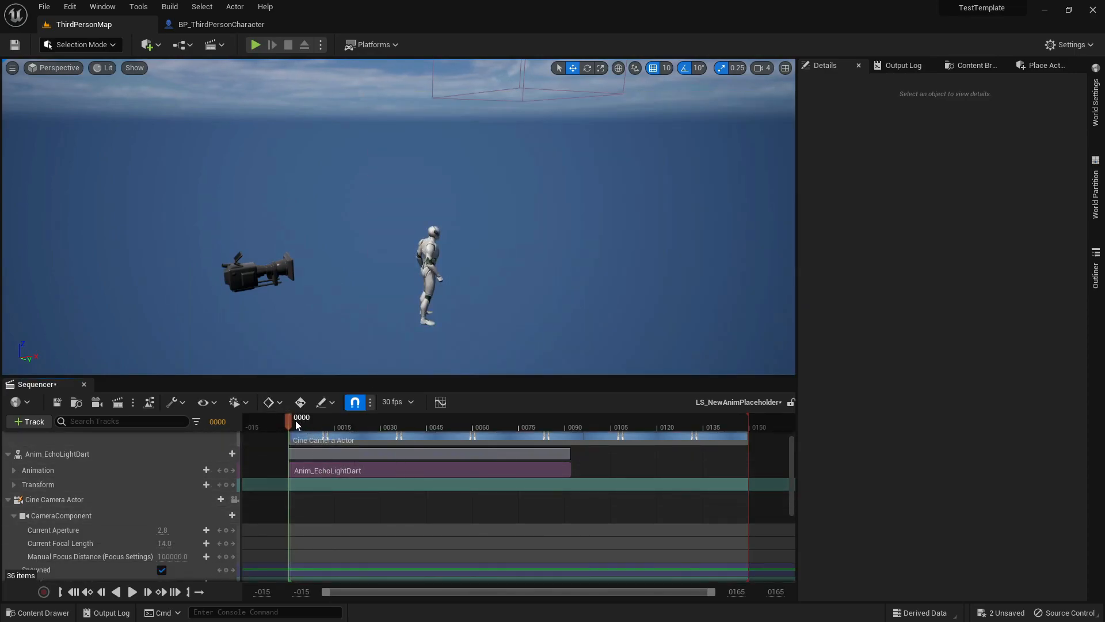
drag(538, 426, 316, 450)
- Select the cine camera, collapse the character track and the camera's Location and Rotation groups, and key its Transform at frame 0
click(288, 276)
scroll(60, 481, up, 1)
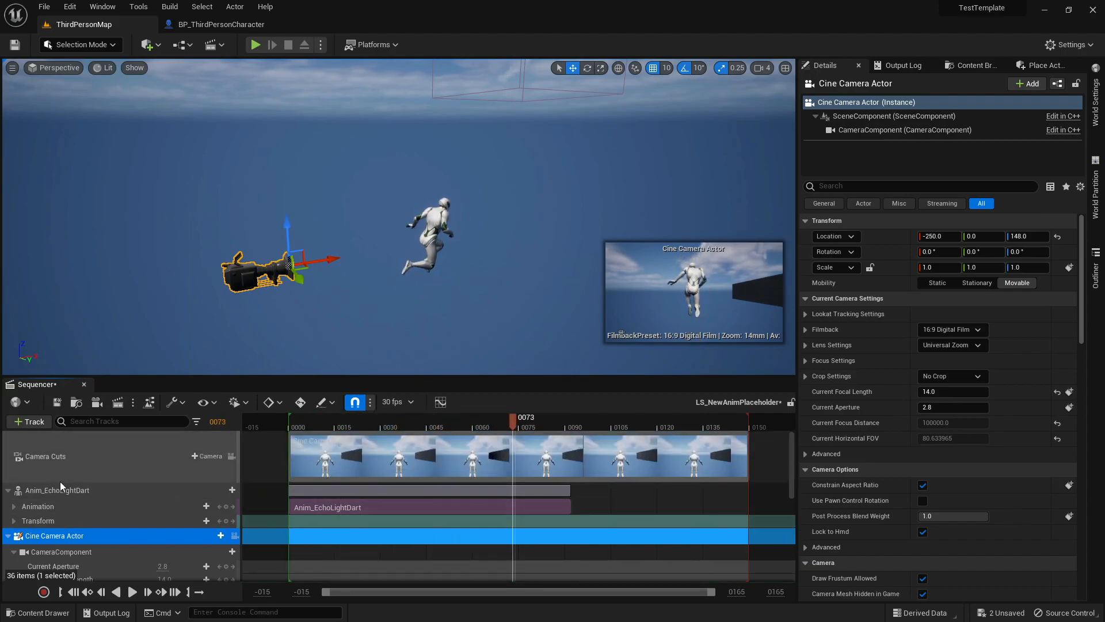
click(8, 490)
scroll(41, 513, down, 4)
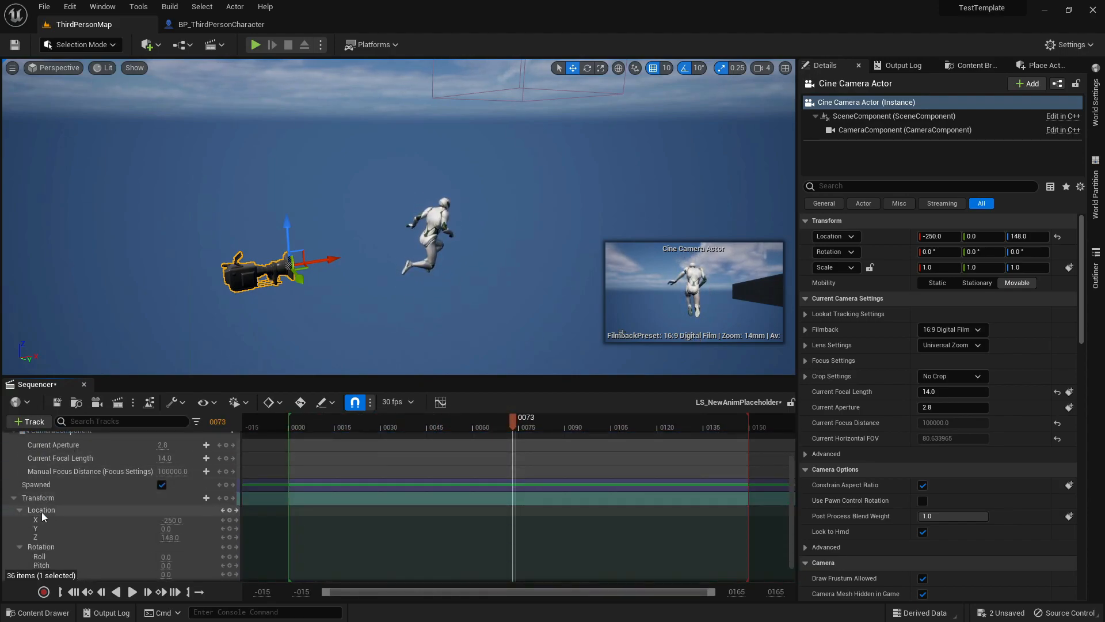
click(19, 486)
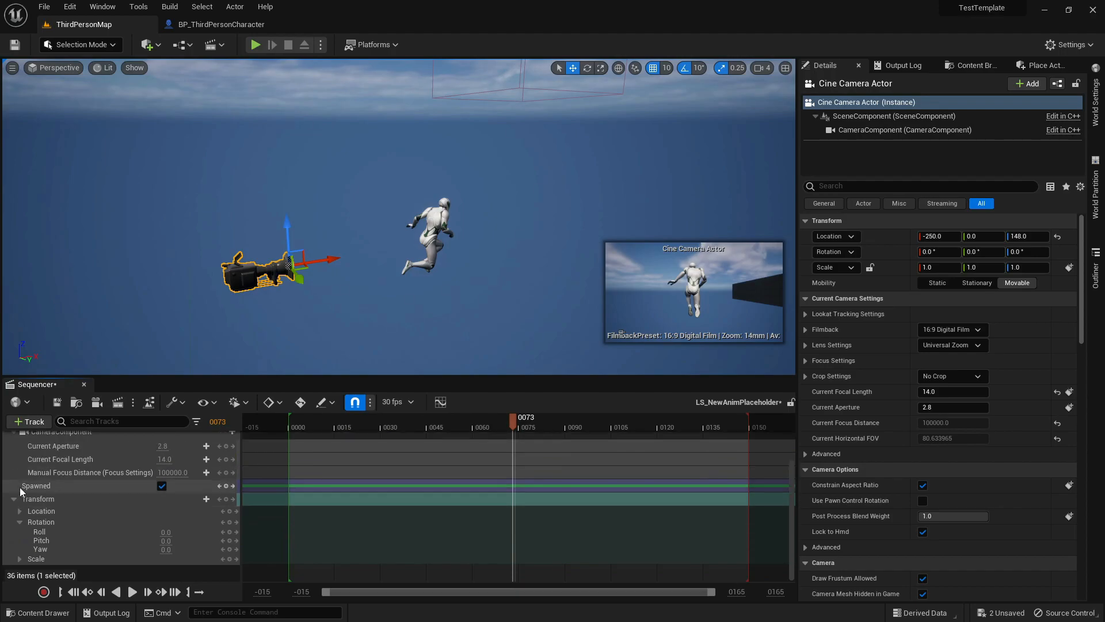
click(20, 523)
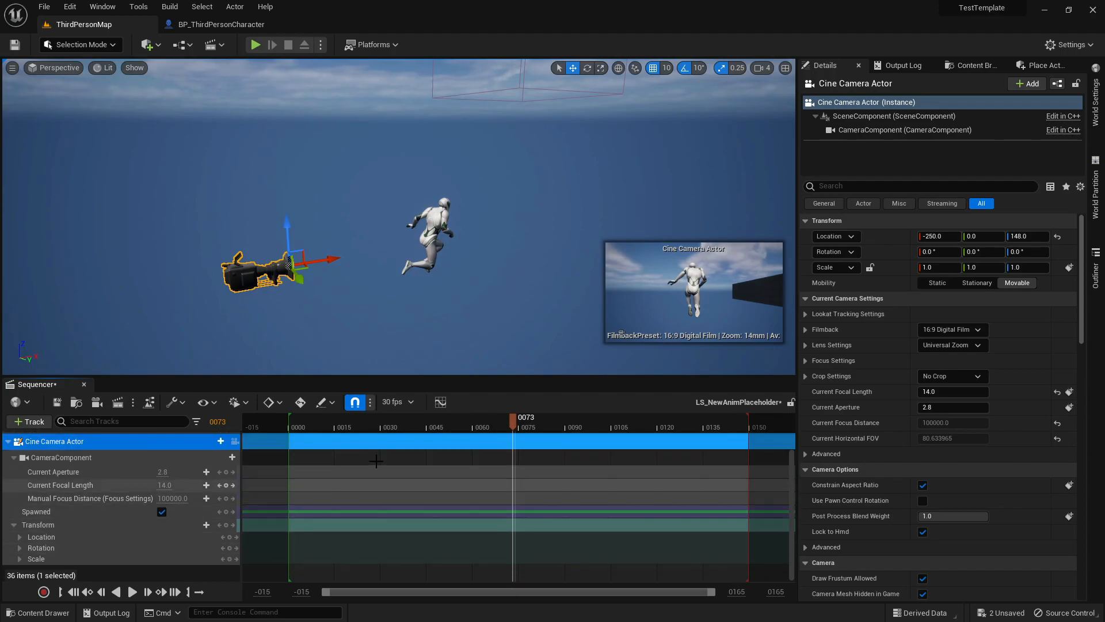
click(292, 426)
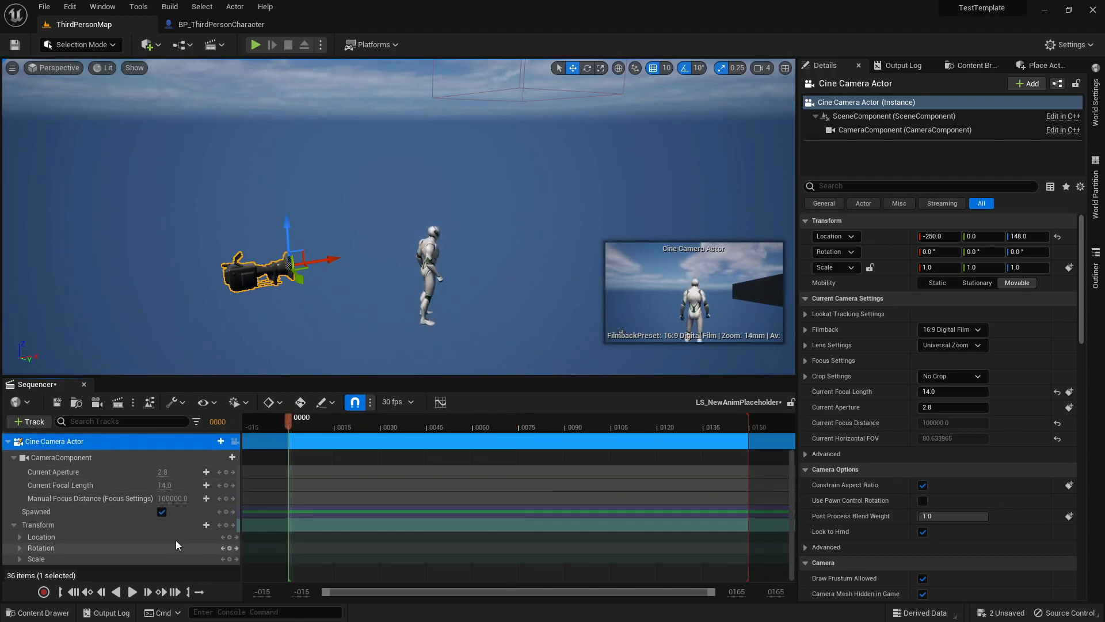
click(225, 525)
- At frame 36, move the cine camera in front of the character to 20, 120, 198 with -100° yaw and key its Transform
click(313, 426)
key(e)
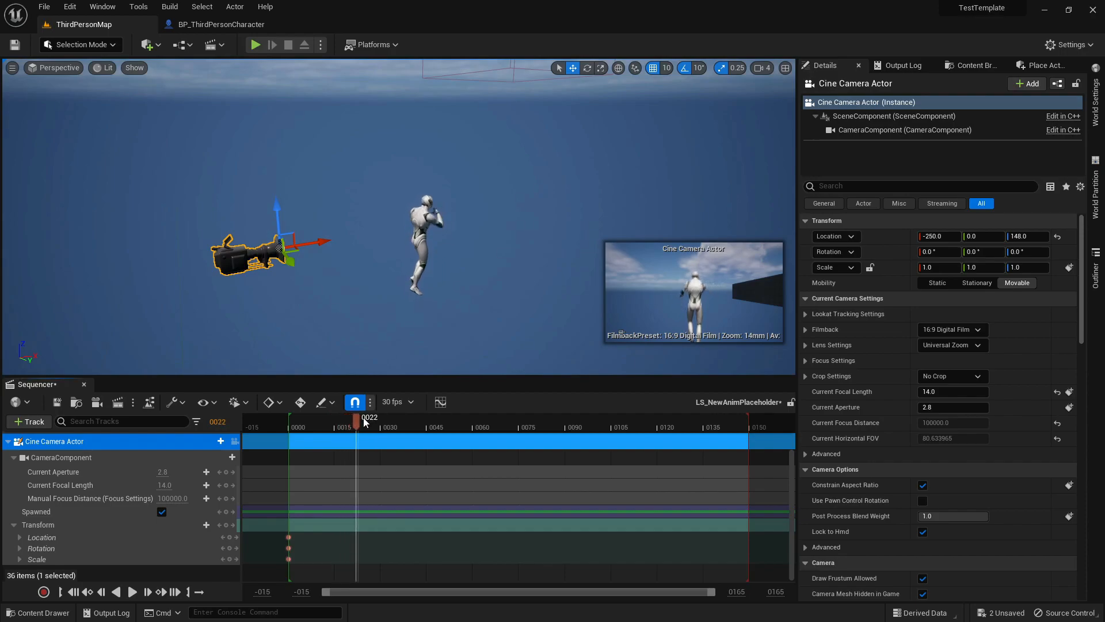
drag(284, 255, 386, 260)
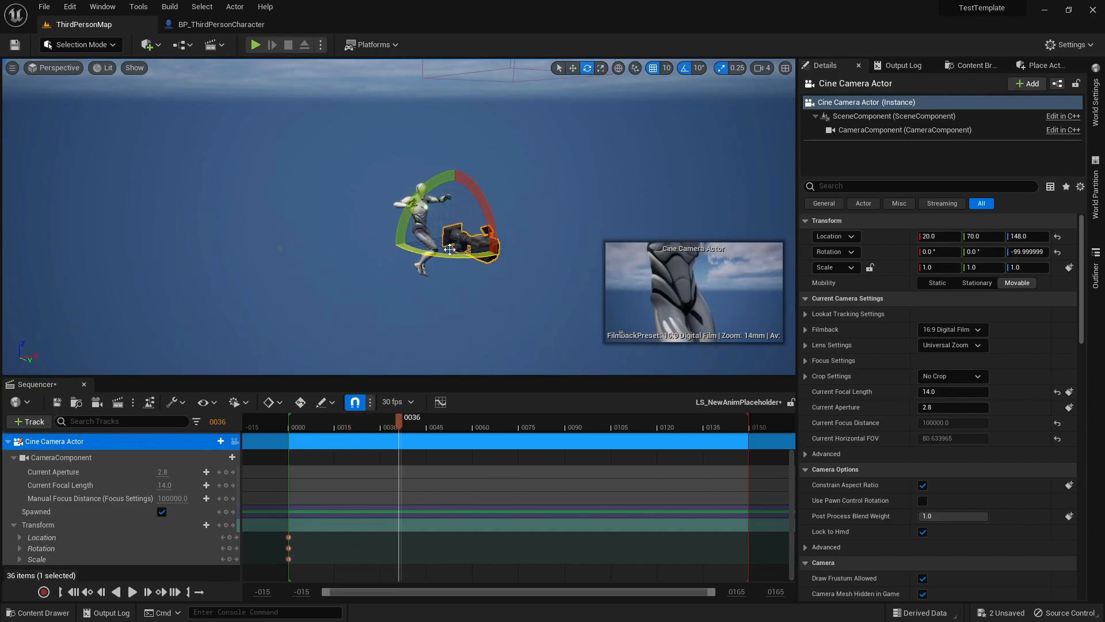
drag(454, 203, 454, 175)
right_drag(456, 210, 482, 209)
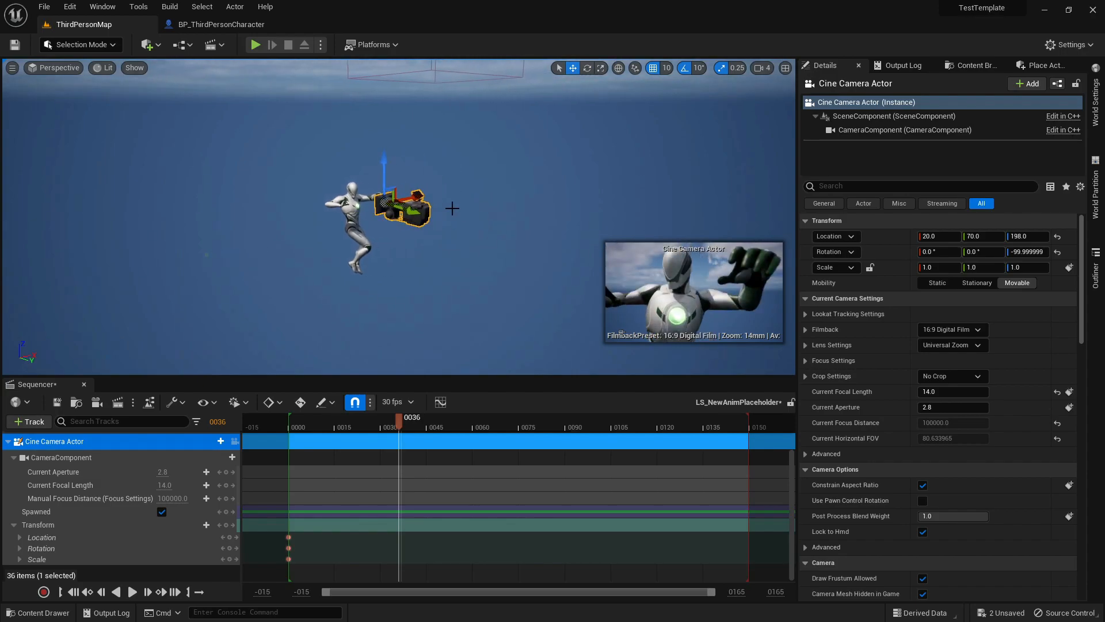
drag(418, 214, 437, 219)
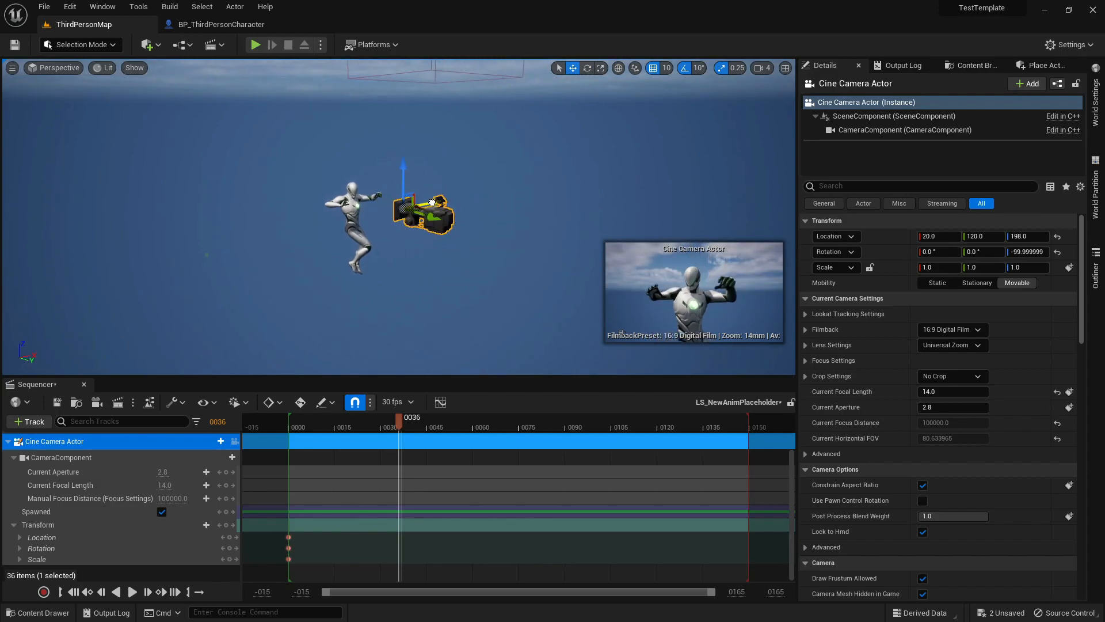
click(226, 524)
- At frame 49, move the camera to 20, 140, 218 and key its Transform, then key the same pose again around frame 56
drag(398, 427, 439, 473)
drag(404, 176, 404, 165)
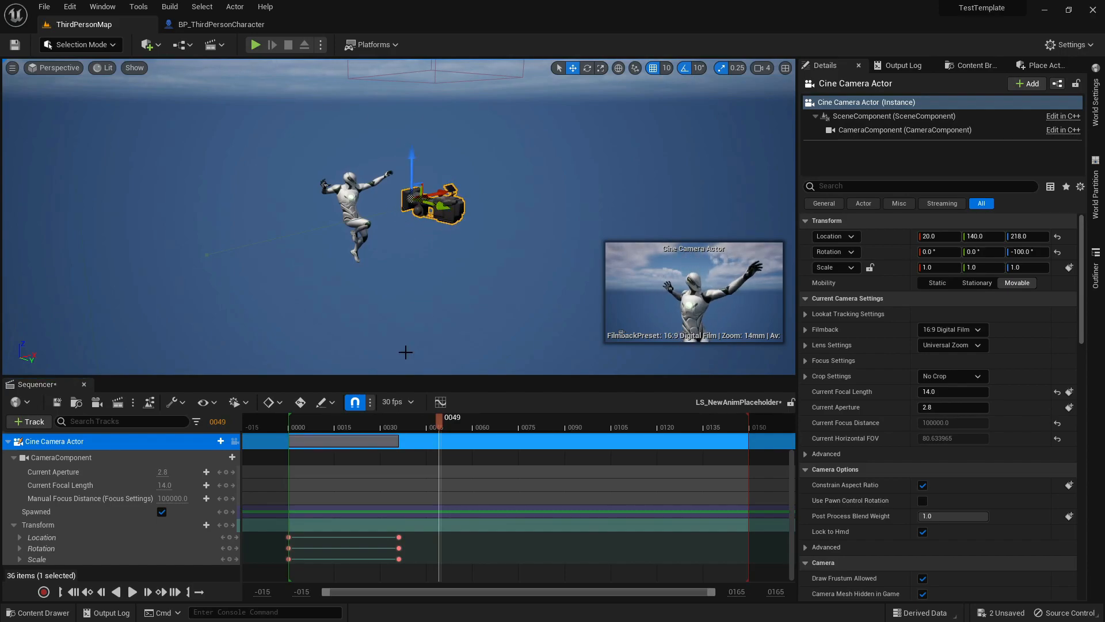
drag(444, 423, 472, 424)
click(229, 525)
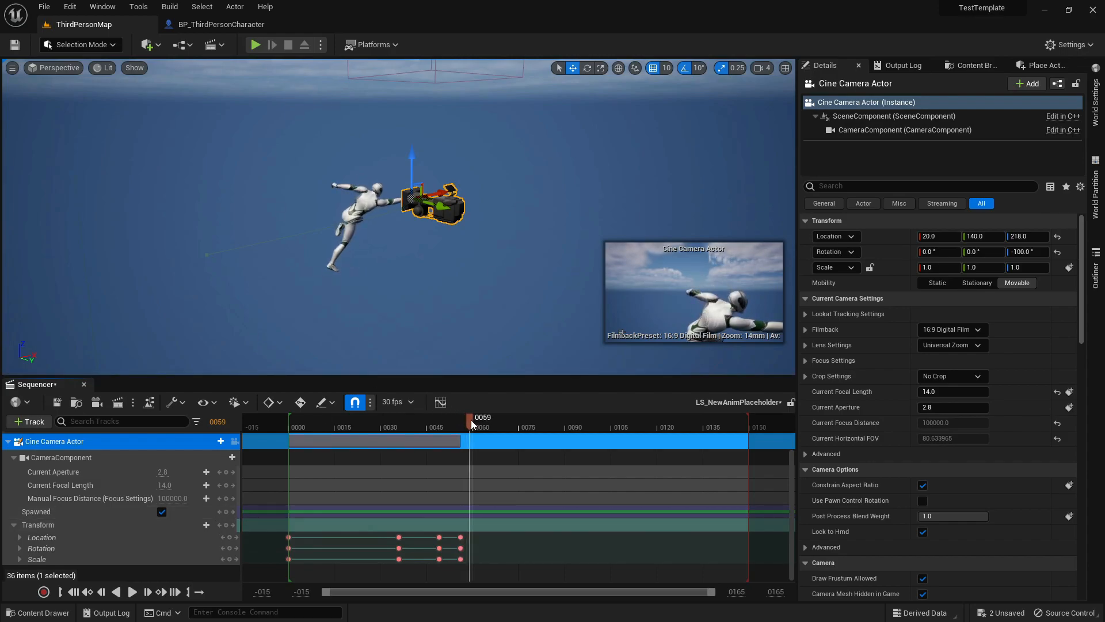
- At frame 59, swing the camera behind the character to -110, 110, 218 with -30° yaw and key its Transform
right_drag(470, 188, 467, 202)
drag(442, 157, 412, 183)
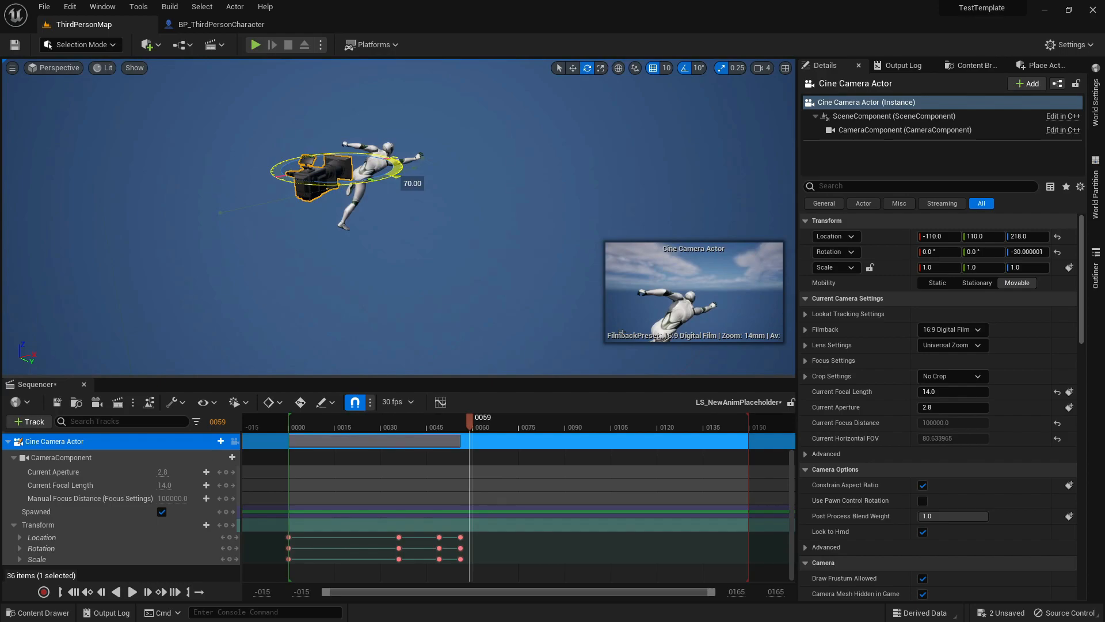
click(227, 526)
- Scrub back to the start of the animation and save the level sequence
drag(469, 418, 303, 451)
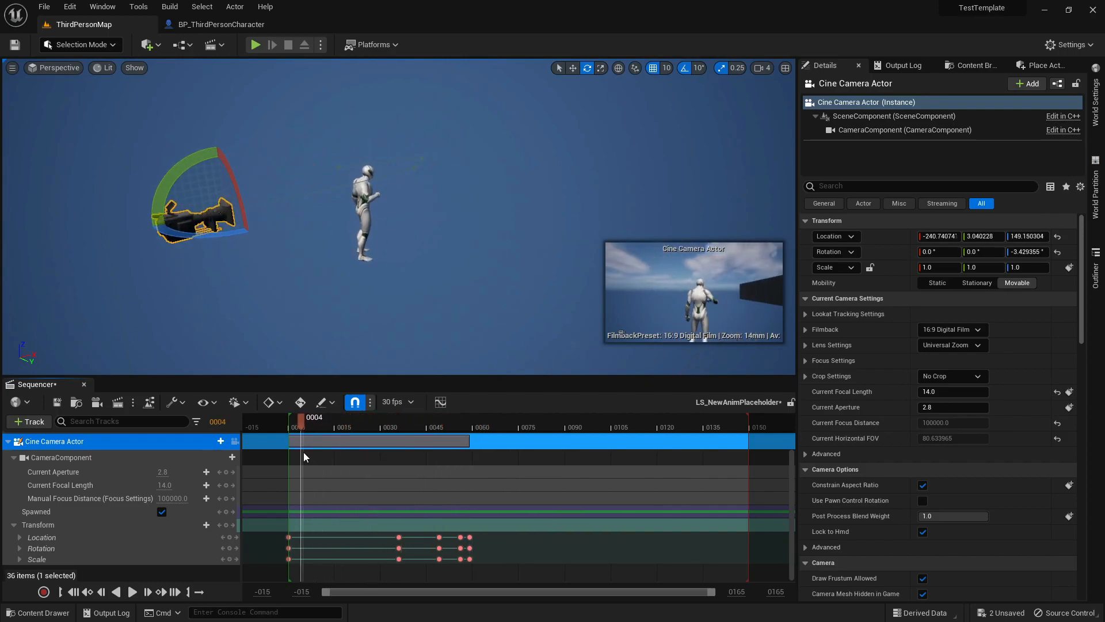
scroll(186, 479, up, 2)
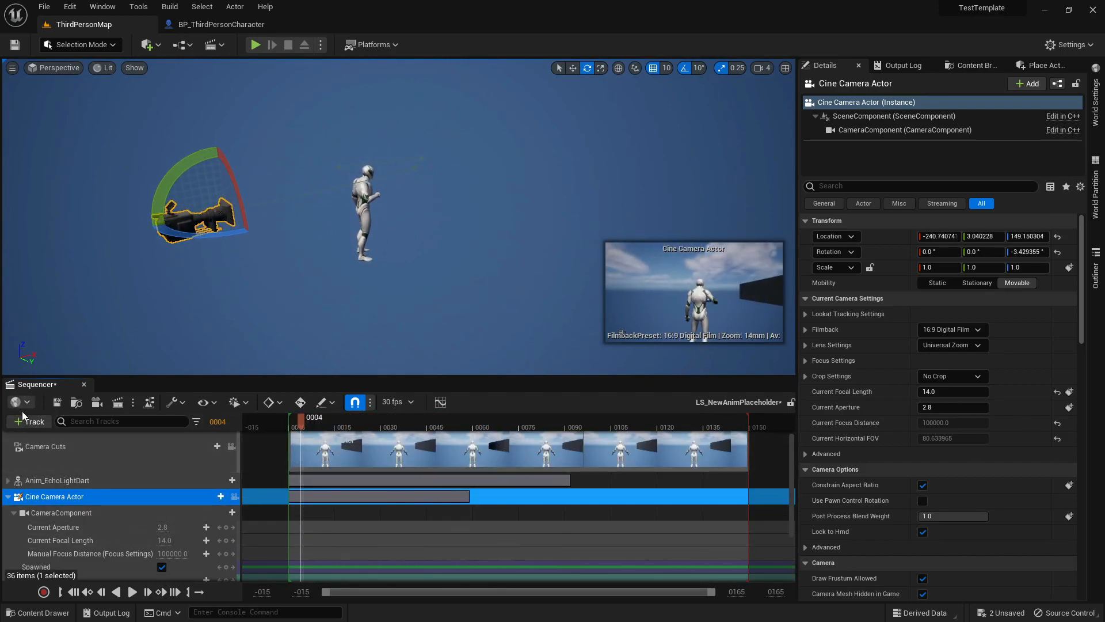
click(57, 401)
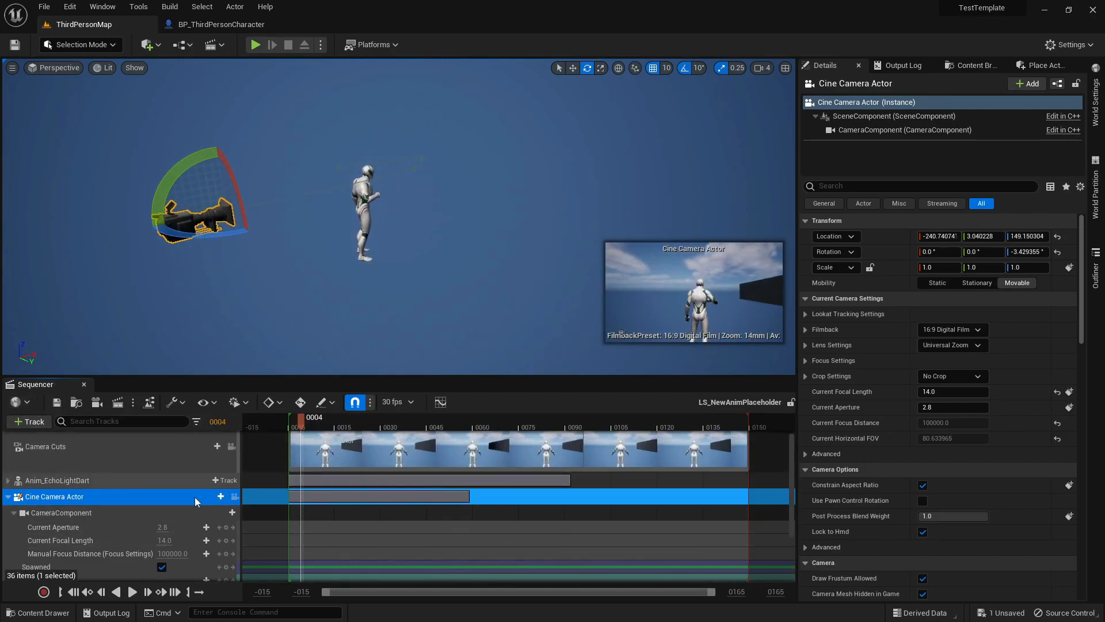
- Pilot the viewport through the Cine Camera Actor and play the sequence to preview the camera move
click(234, 498)
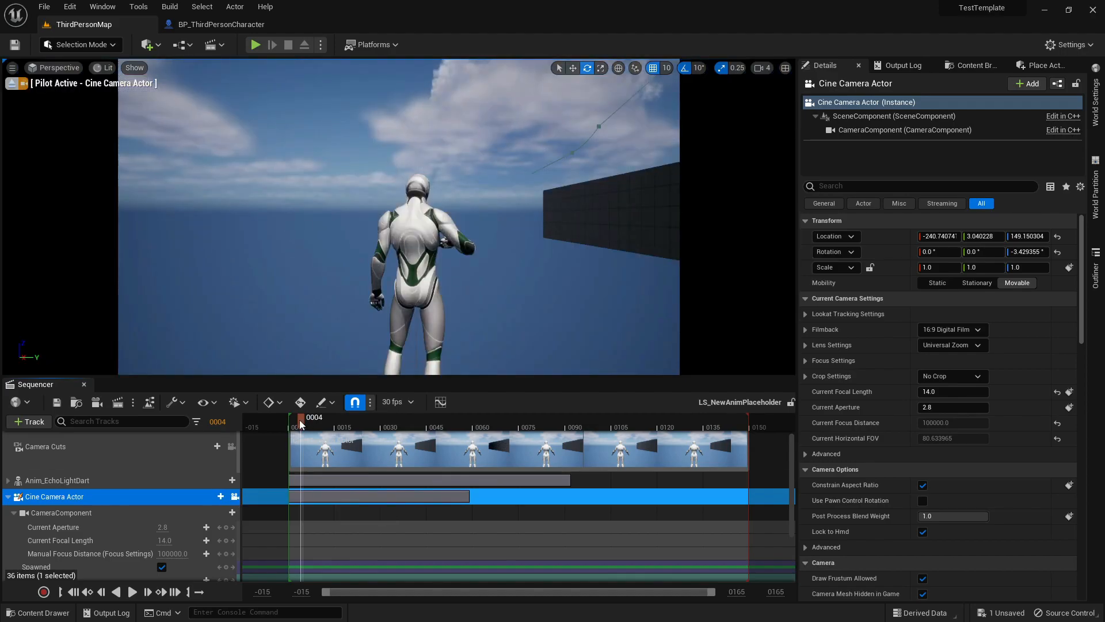
key(space)
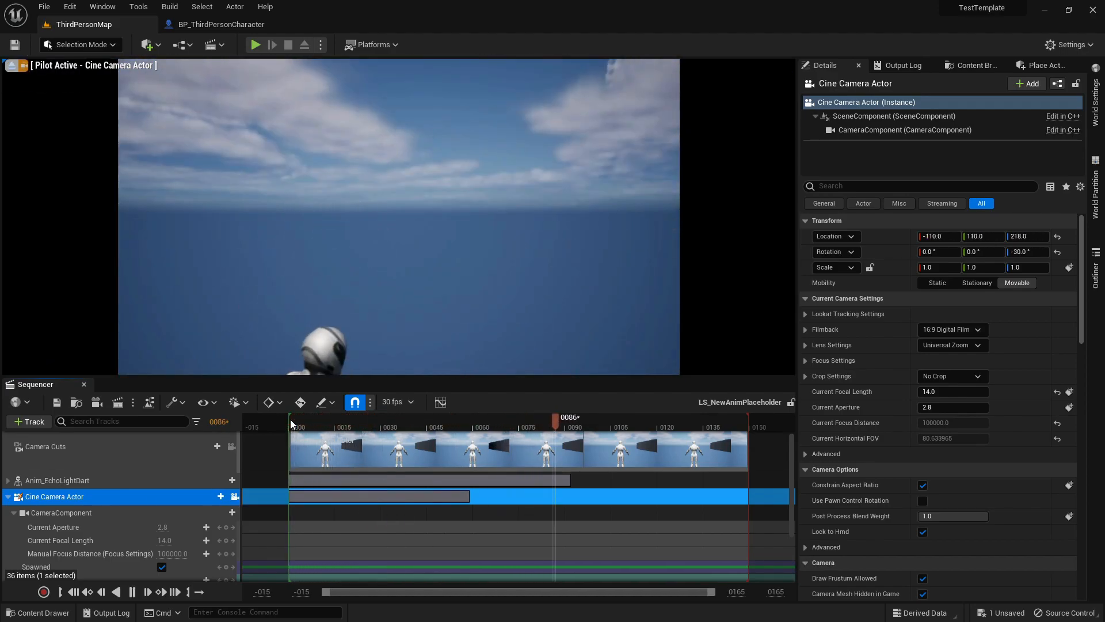
key(space)
- Retime the camera's last two Transform keys to frames 53 and 61
scroll(136, 519, down, 3)
drag(452, 527, 463, 566)
drag(461, 537, 449, 515)
click(449, 425)
click(455, 425)
drag(714, 592, 523, 595)
drag(506, 538, 474, 537)
drag(474, 482, 474, 483)
drag(348, 427, 560, 450)
drag(579, 537, 560, 538)
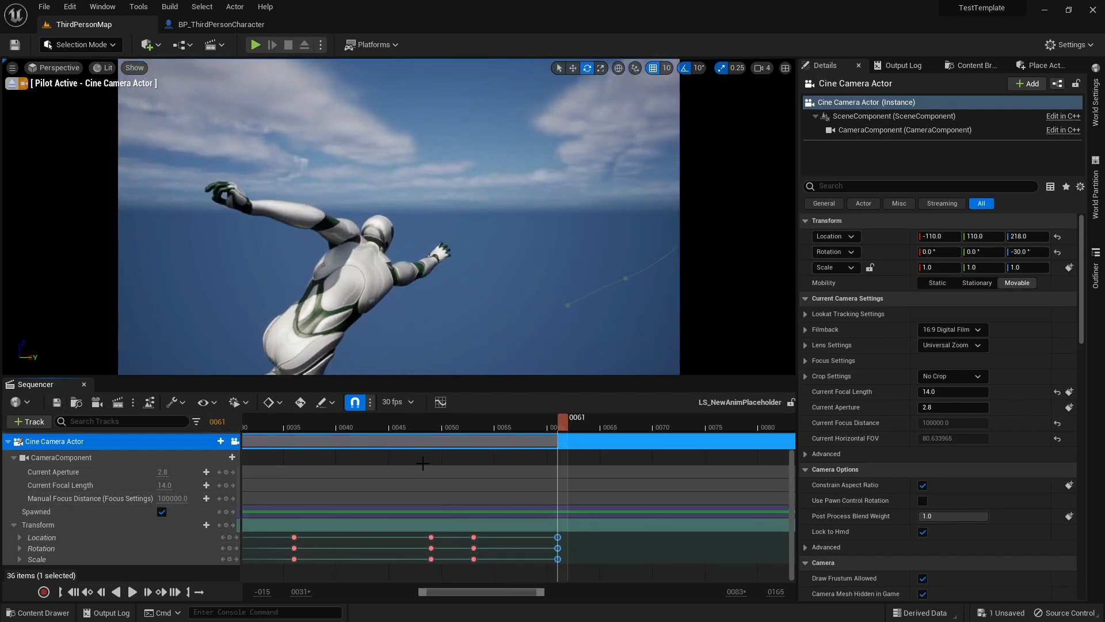
- Play back the retimed camera move and check the Play Camera Animation node's easing settings in BP_ThirdPersonCharacter
drag(540, 591, 429, 601)
click(315, 427)
key(space)
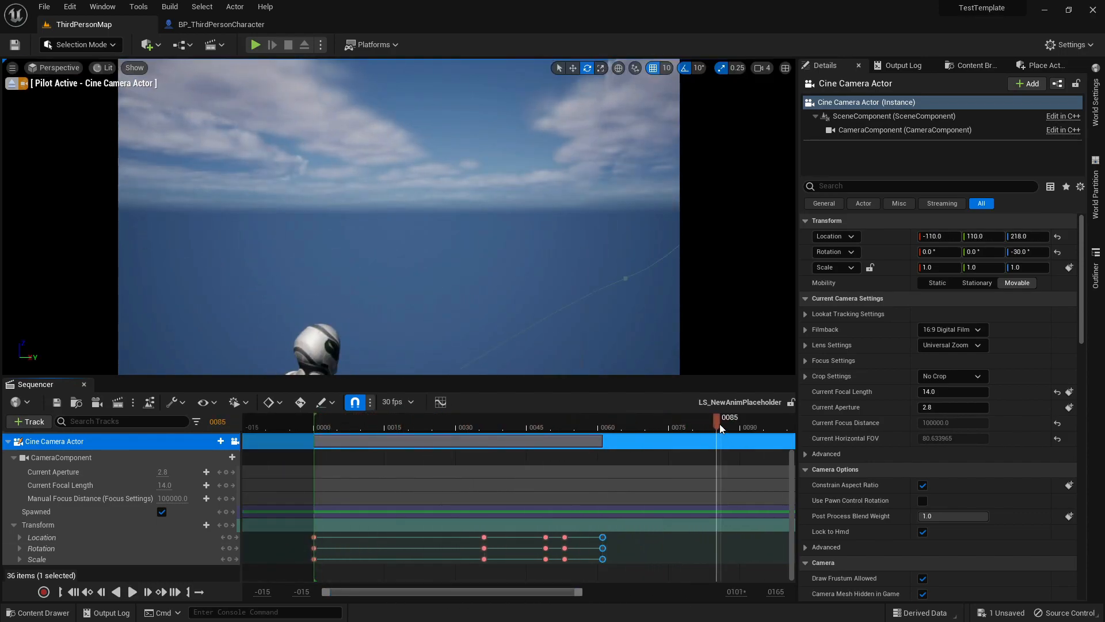
drag(720, 423, 606, 432)
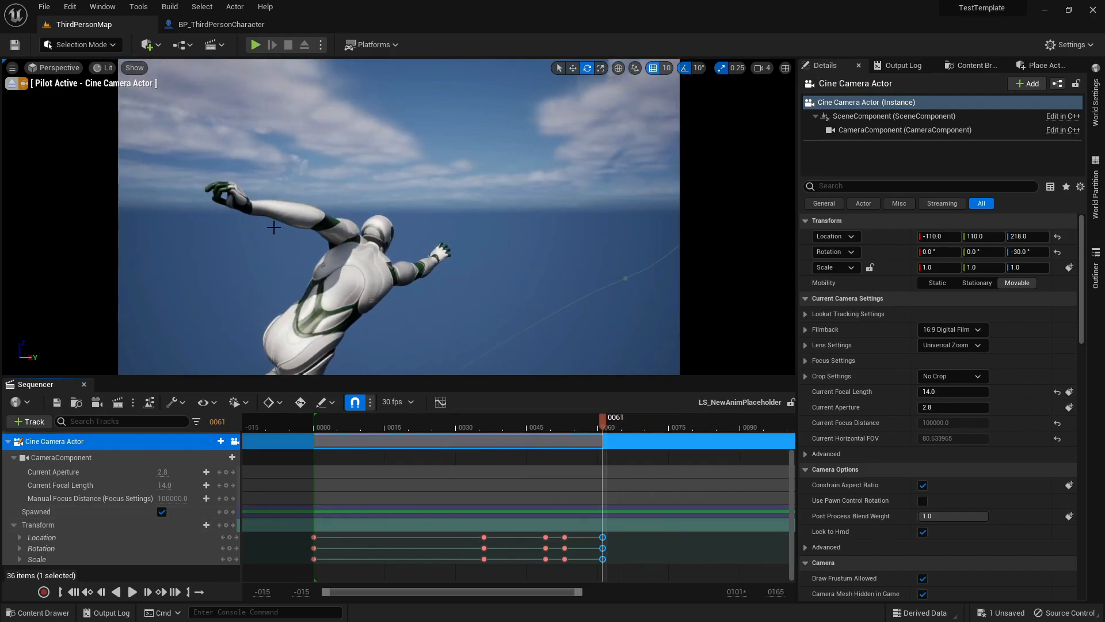
click(219, 26)
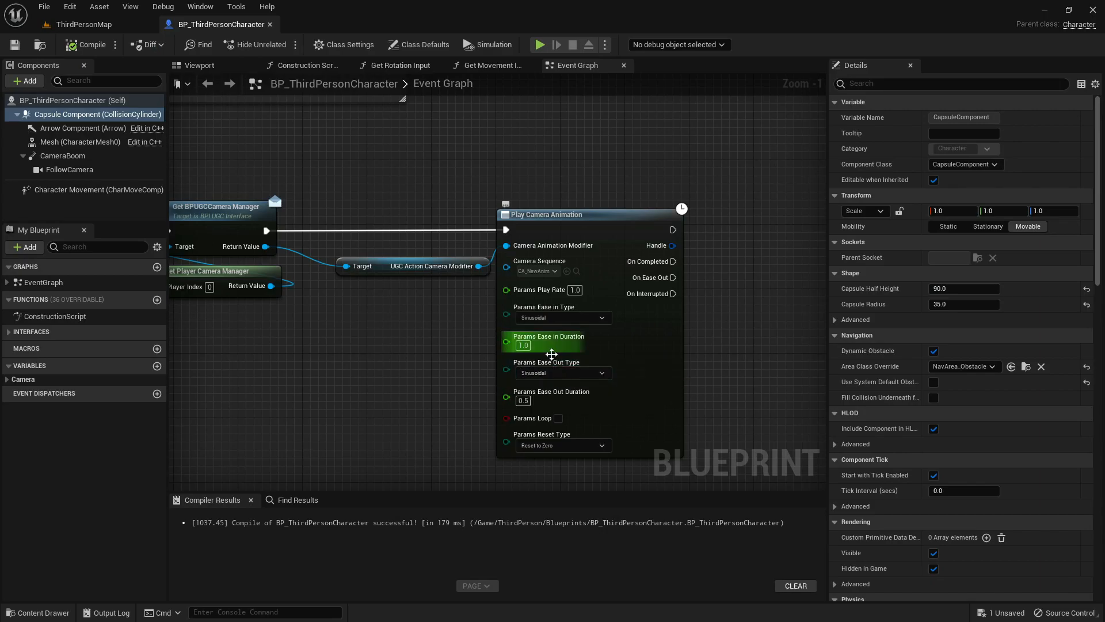
click(98, 26)
- Collapse the camera's Transform track, copy its last key and paste it at frame 75
drag(595, 529, 619, 582)
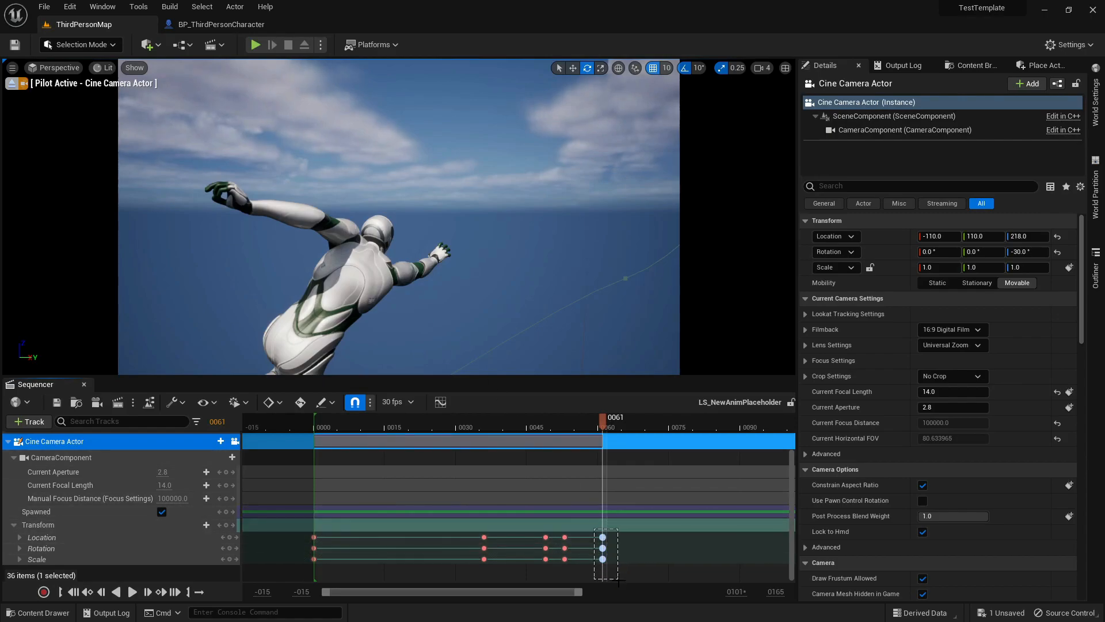
right_click(603, 537)
click(14, 526)
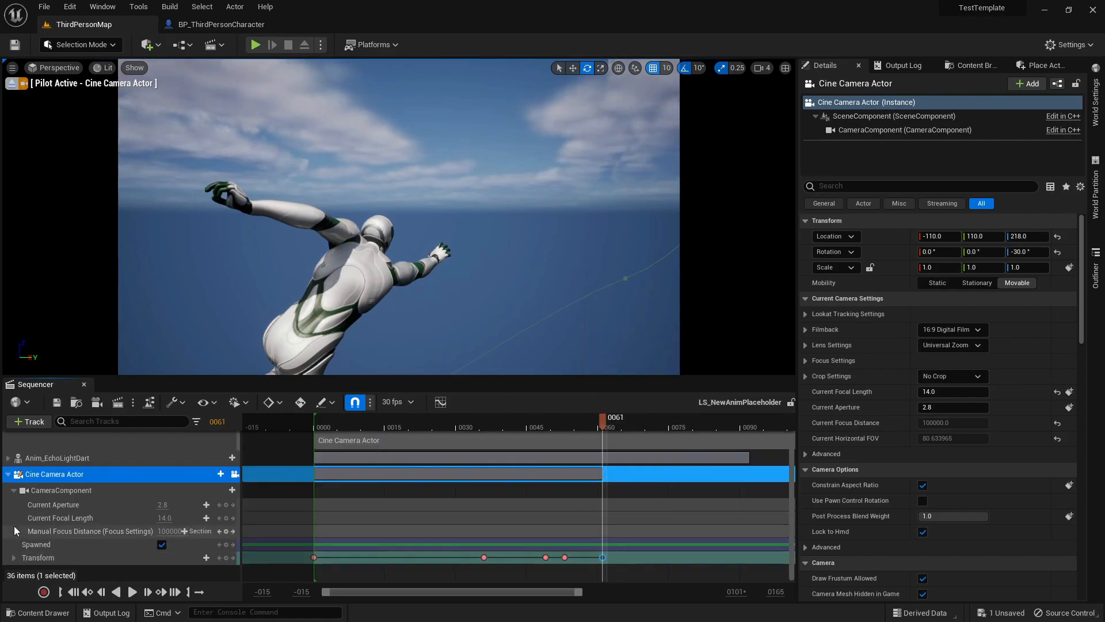
drag(596, 552, 669, 558)
right_click(605, 558)
click(660, 395)
drag(579, 592, 717, 595)
- Trim the camera cut section and the sequence's playback range to end at frame 75, and save the sequence
click(746, 442)
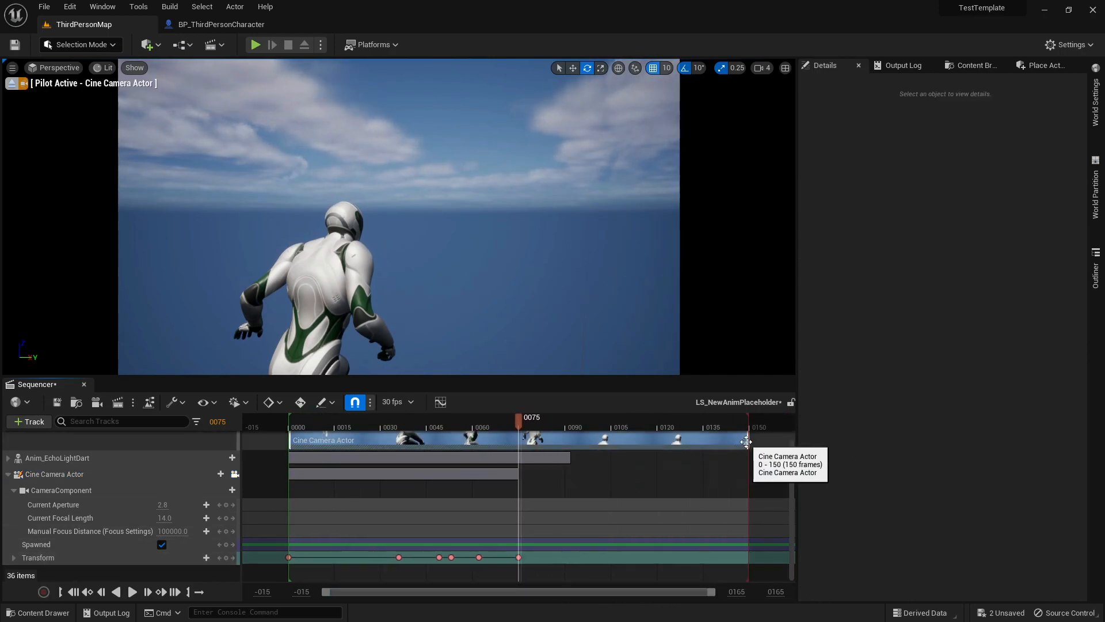
drag(680, 441, 521, 452)
drag(748, 437, 521, 446)
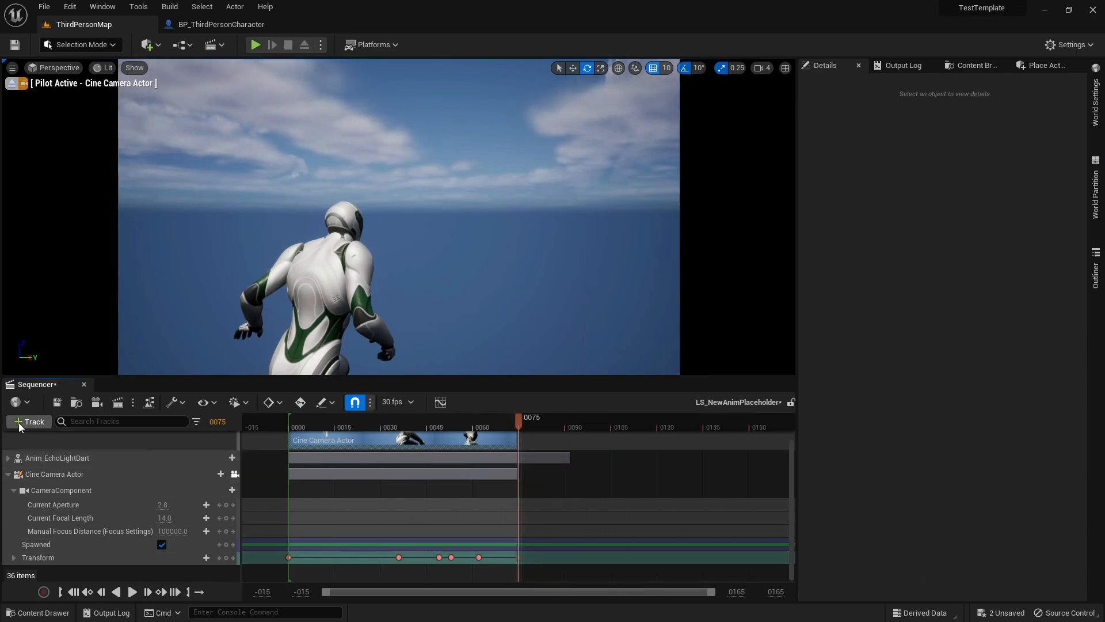
click(56, 407)
- Copy the cine camera's Transform track and close the level sequence
right_click(33, 559)
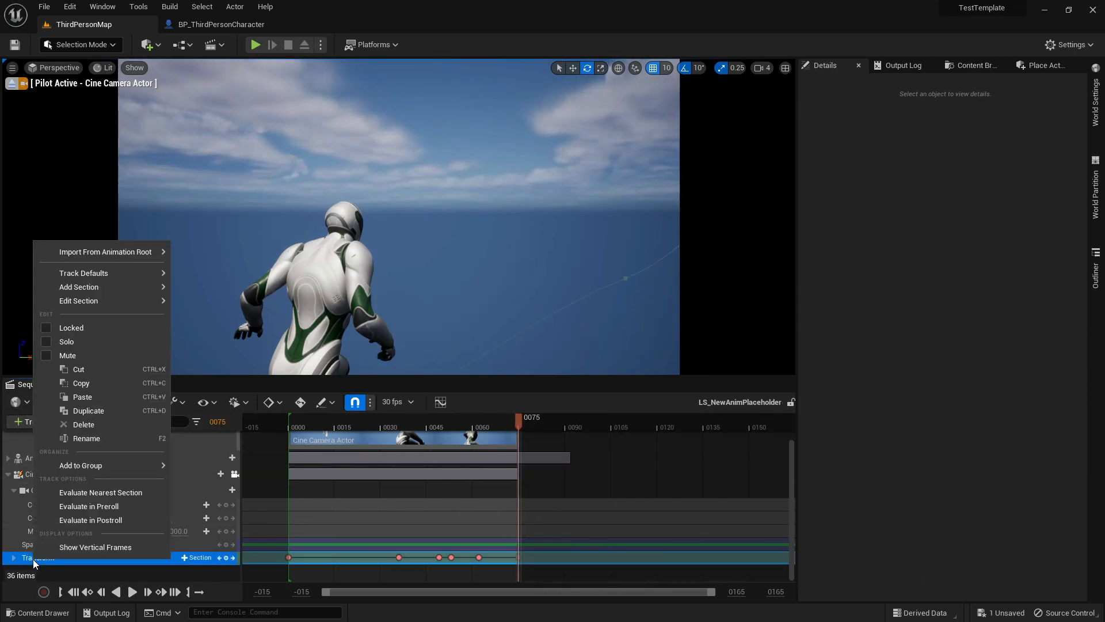
click(82, 383)
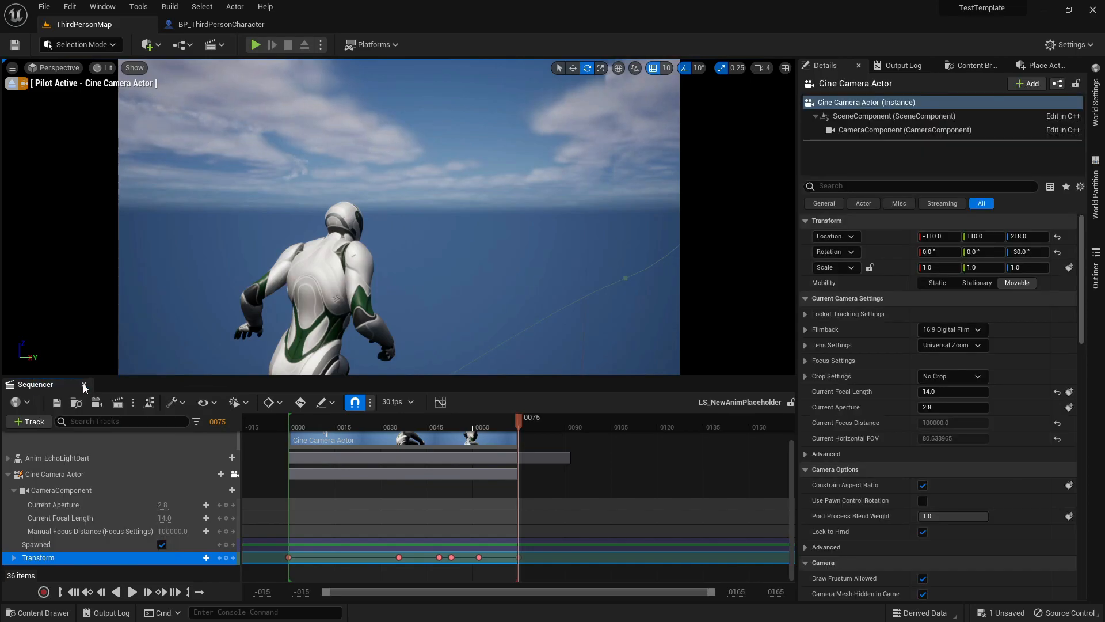
click(84, 384)
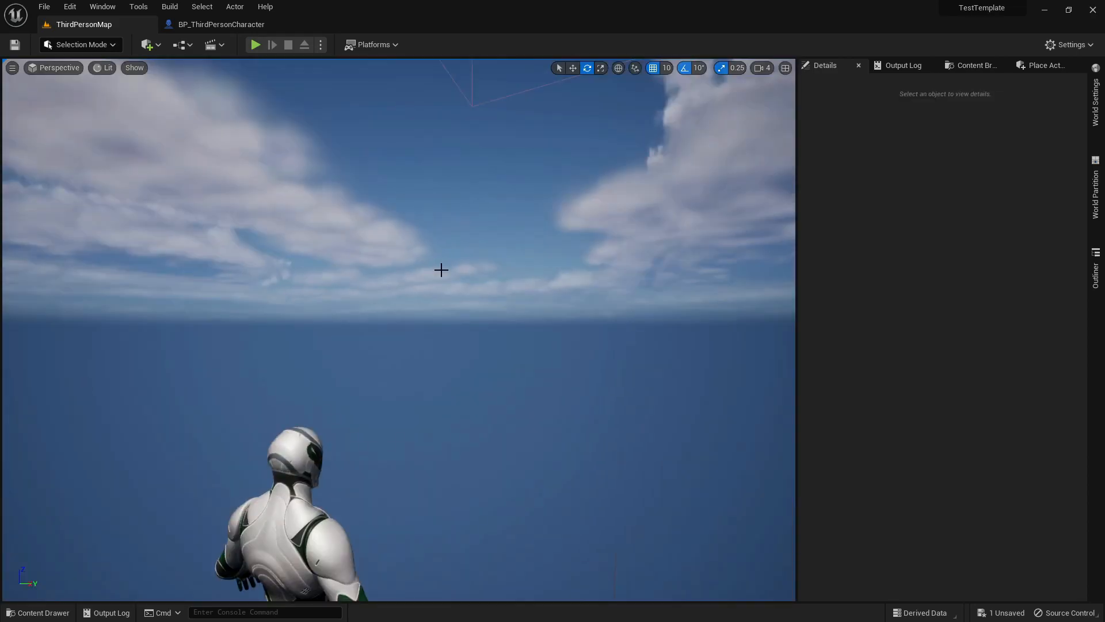
- Open CA_NewAnim, paste the Transform track onto its Cine Camera Actor, then save and close the camera animation
click(973, 65)
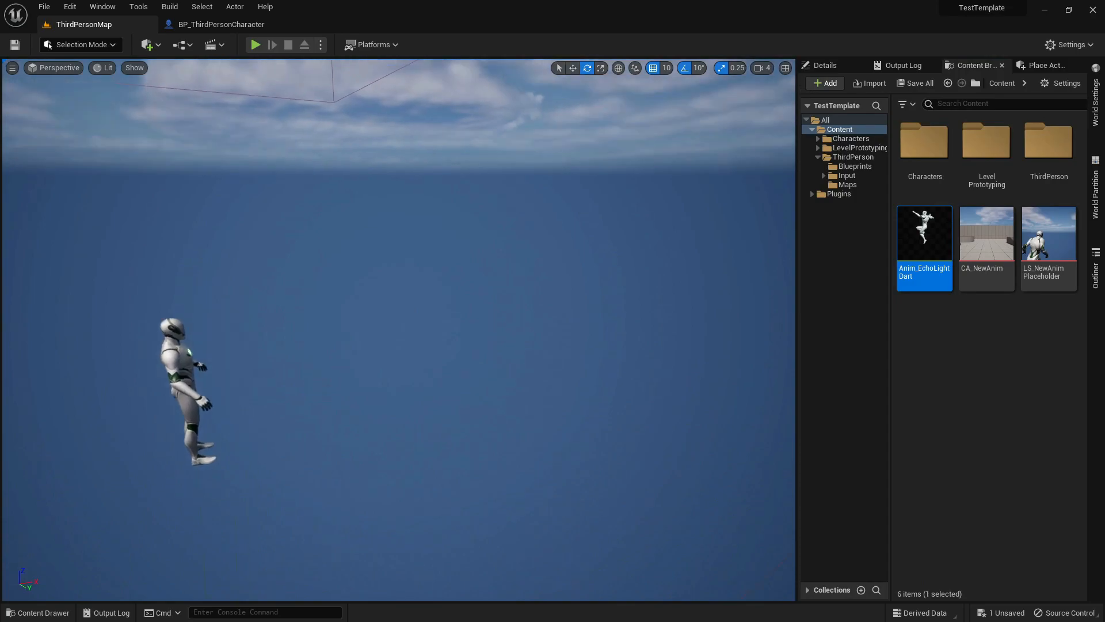
double_click(972, 287)
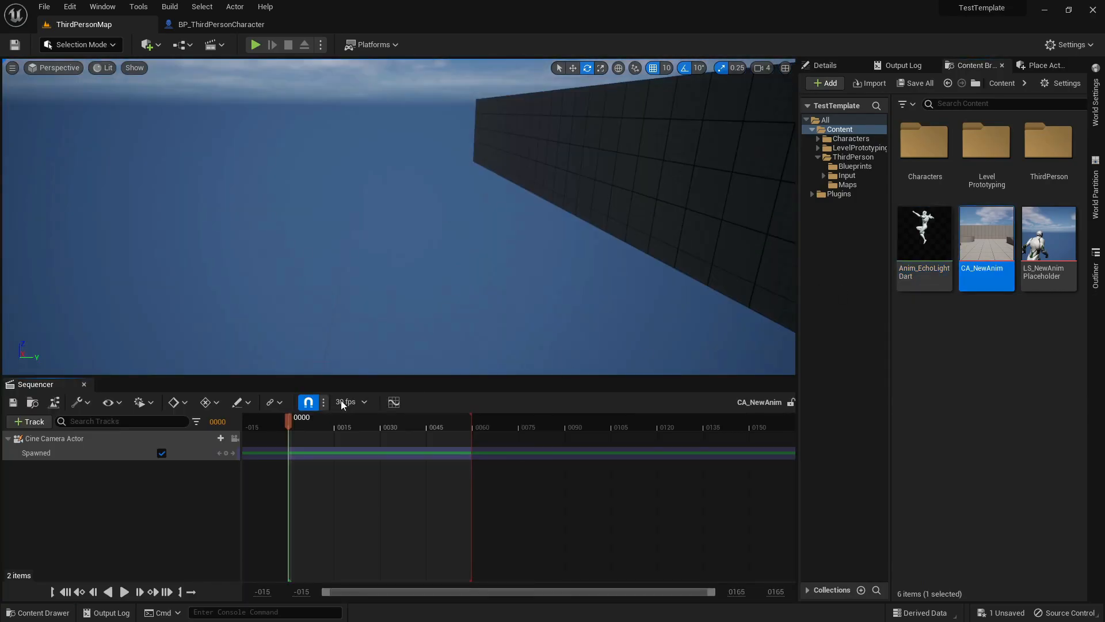
right_click(52, 441)
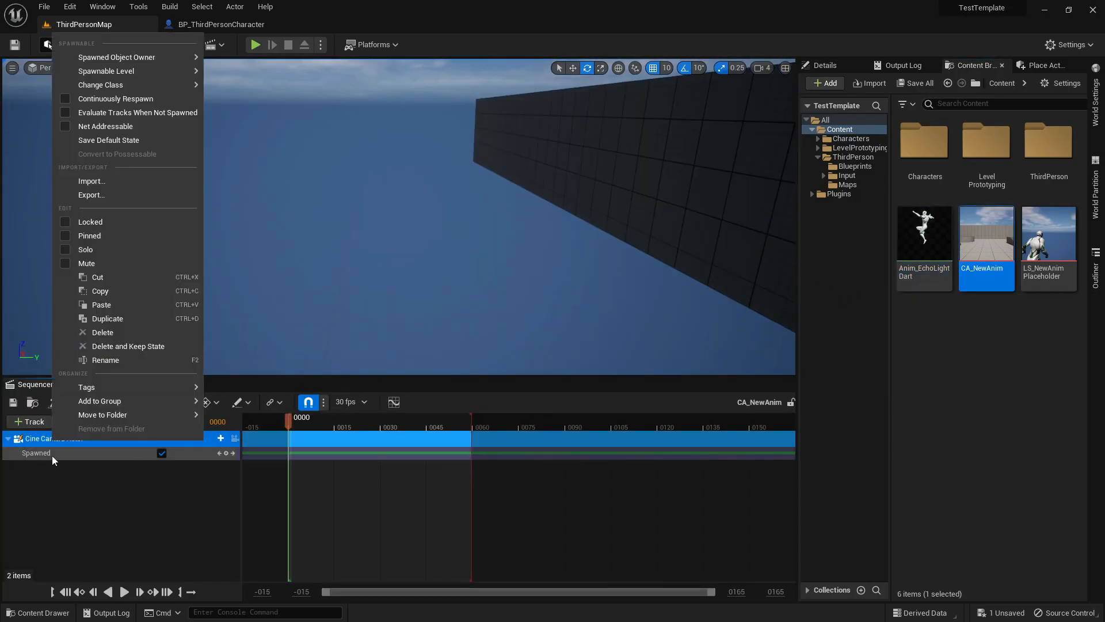
click(103, 305)
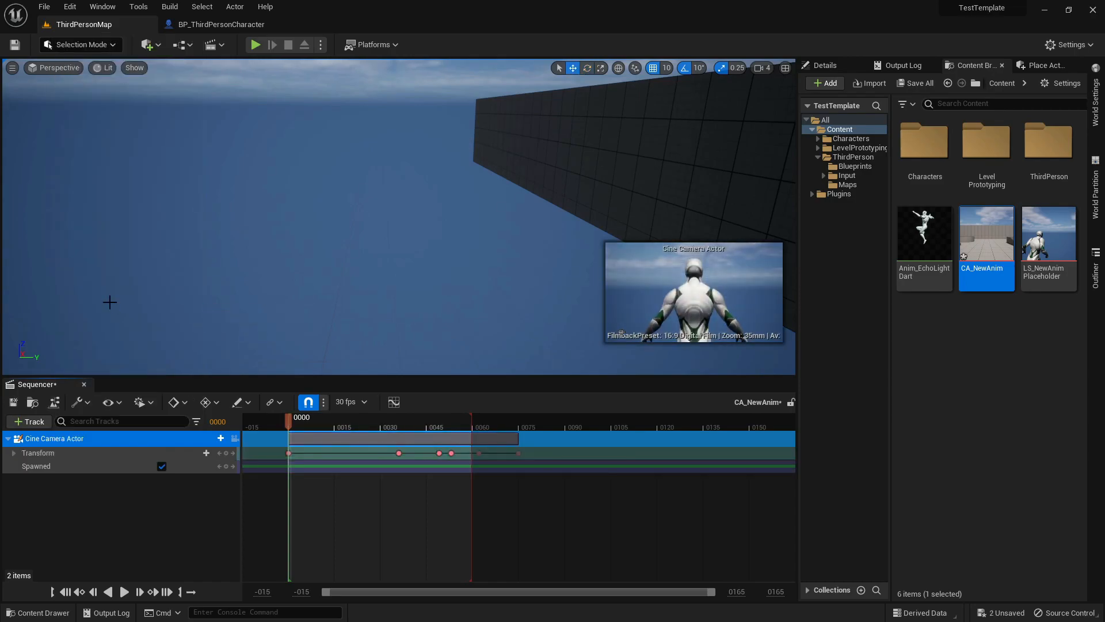
click(16, 403)
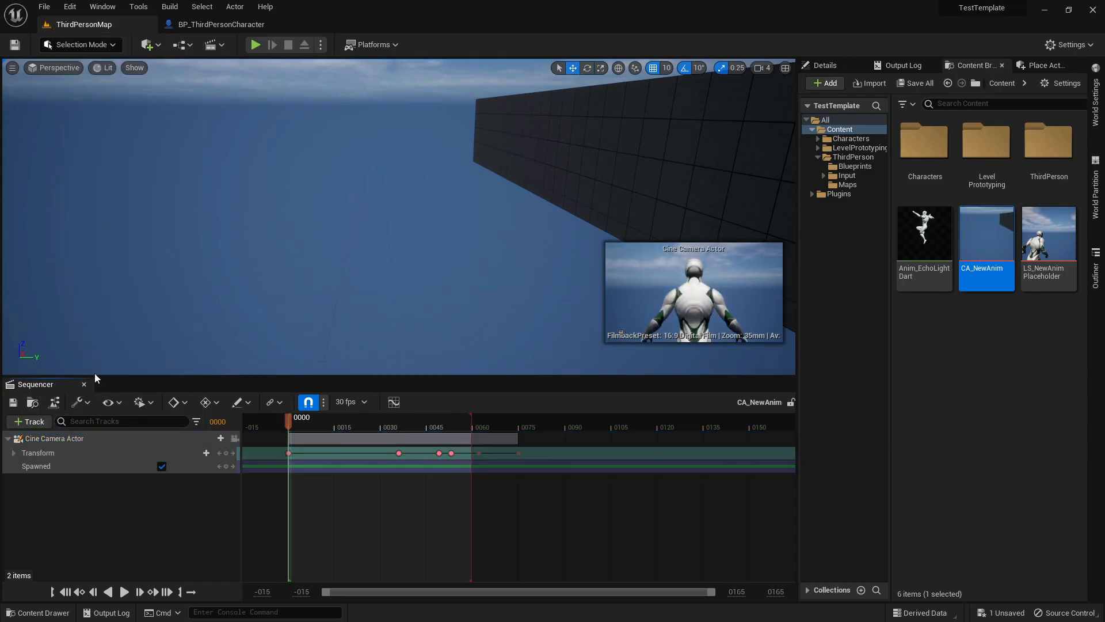
click(84, 384)
- Examine the Camera Sequence choices of the Play Camera Animation node in BP_ThirdPersonCharacter
click(230, 24)
click(537, 271)
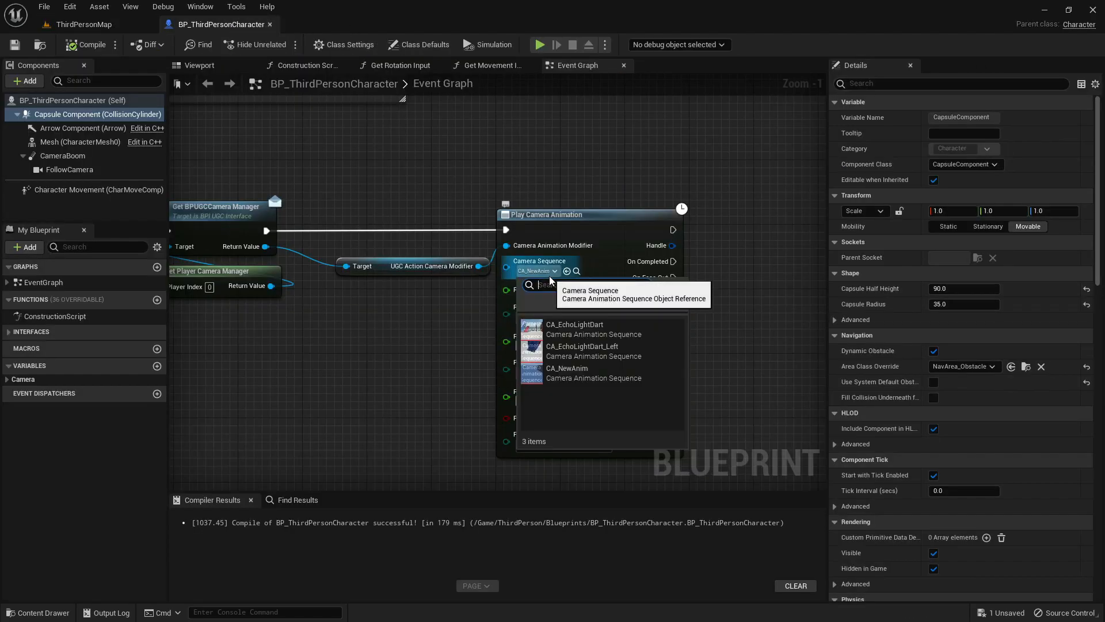
click(388, 384)
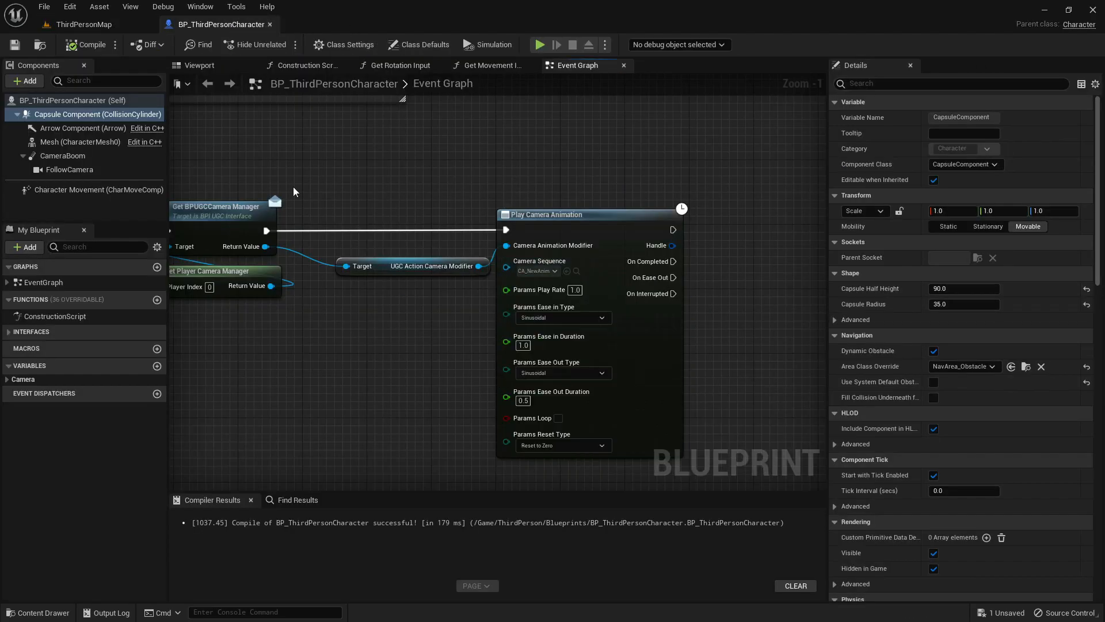
- Play ThirdPersonMap in the editor, trigger the character's camera animation twice to test it, and stop the session
click(147, 25)
click(256, 45)
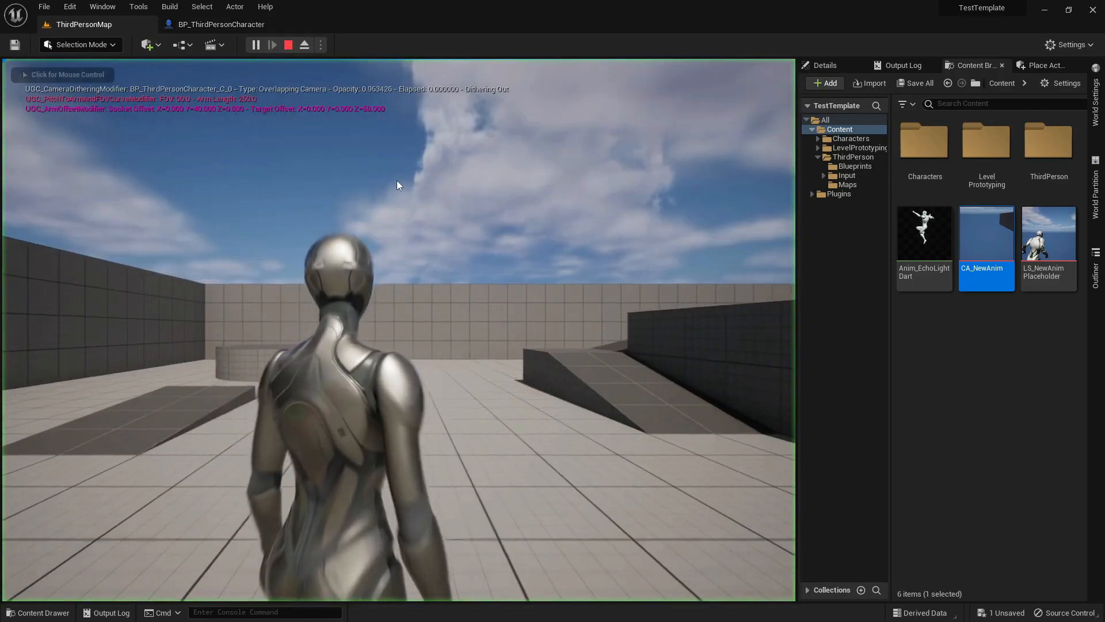
key(e)
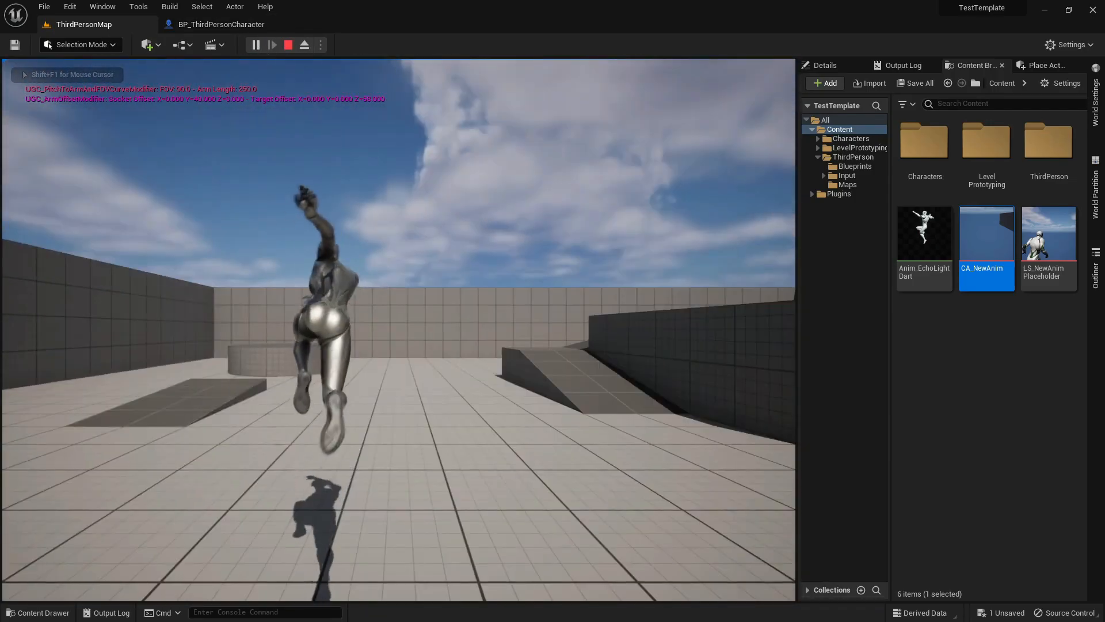
key(e)
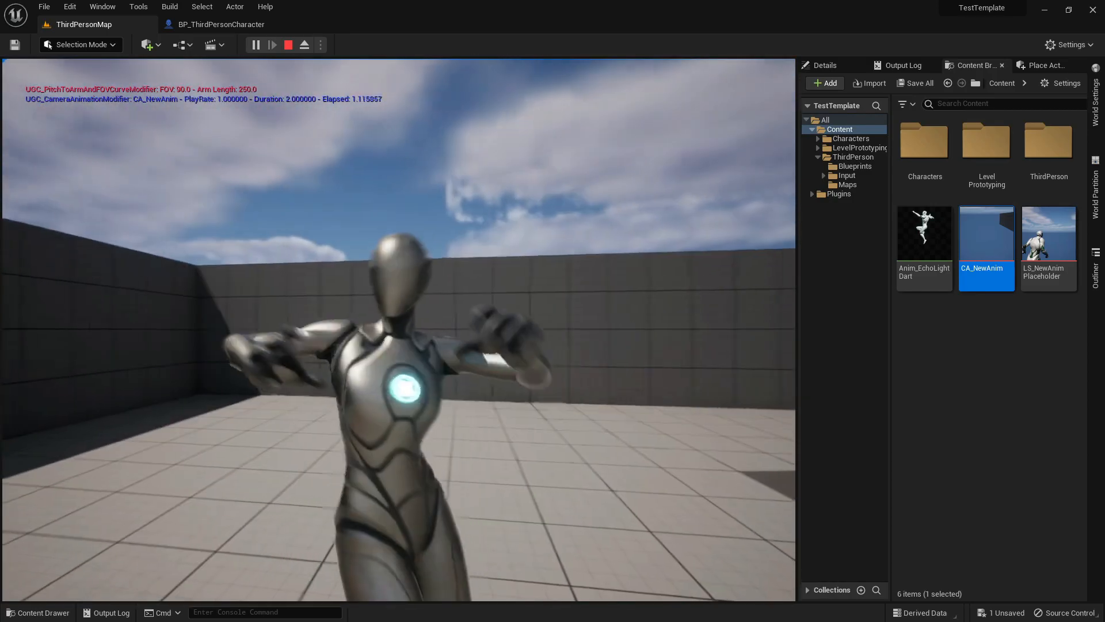
key(Escape)
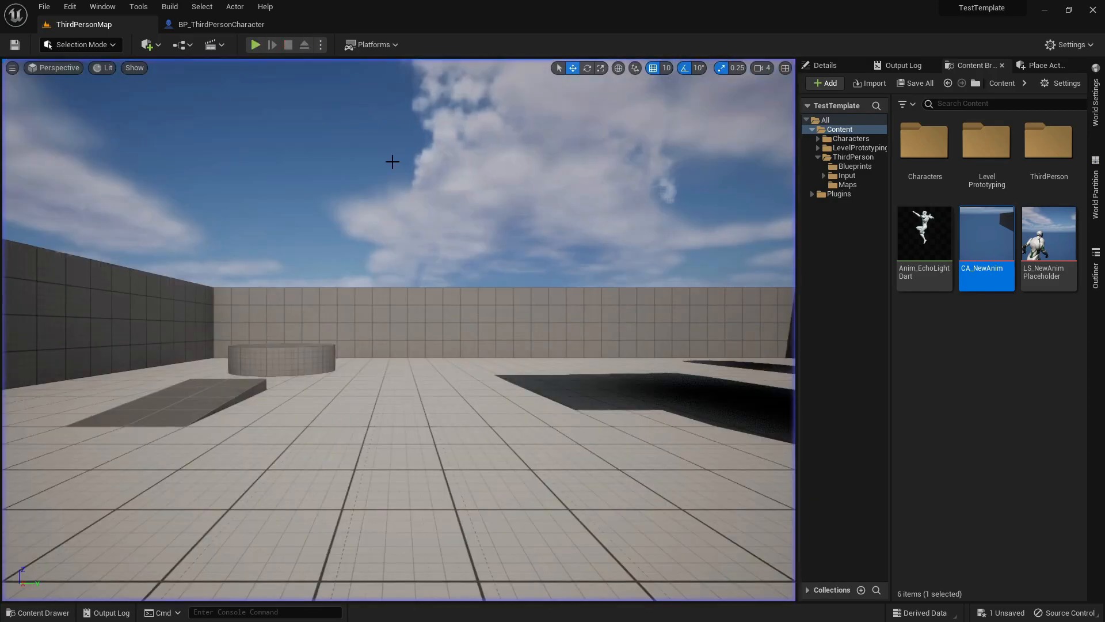
- Set Play Camera Animation's ease-in duration to 1.0 and ease-out duration to 0.25 in BP_ThirdPersonCharacter, and test the animation by playing ThirdPersonMap
click(231, 27)
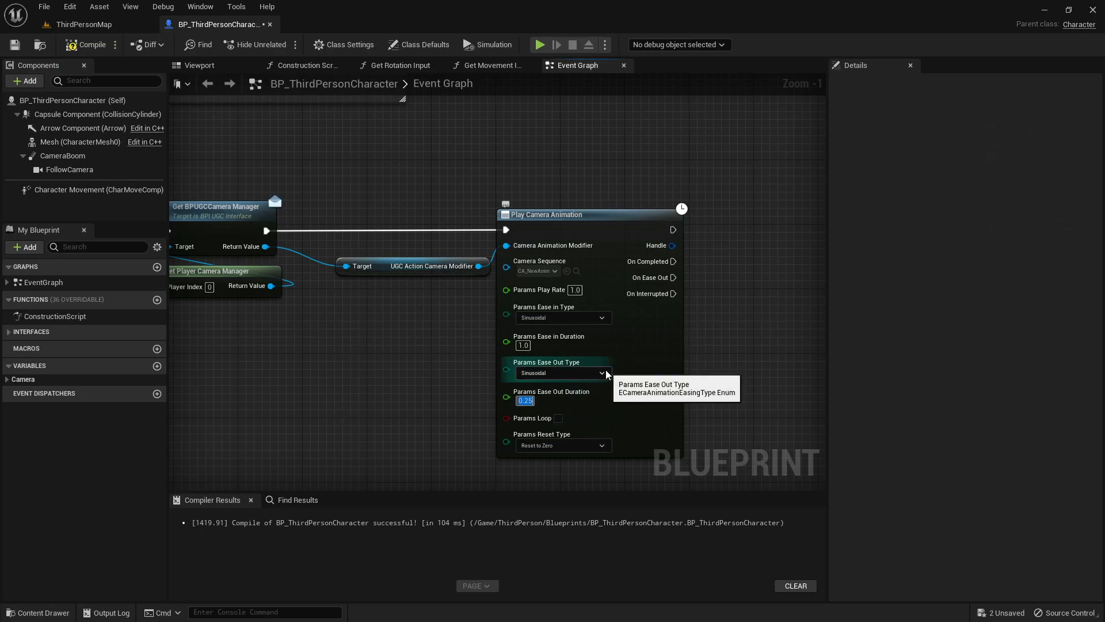
click(85, 24)
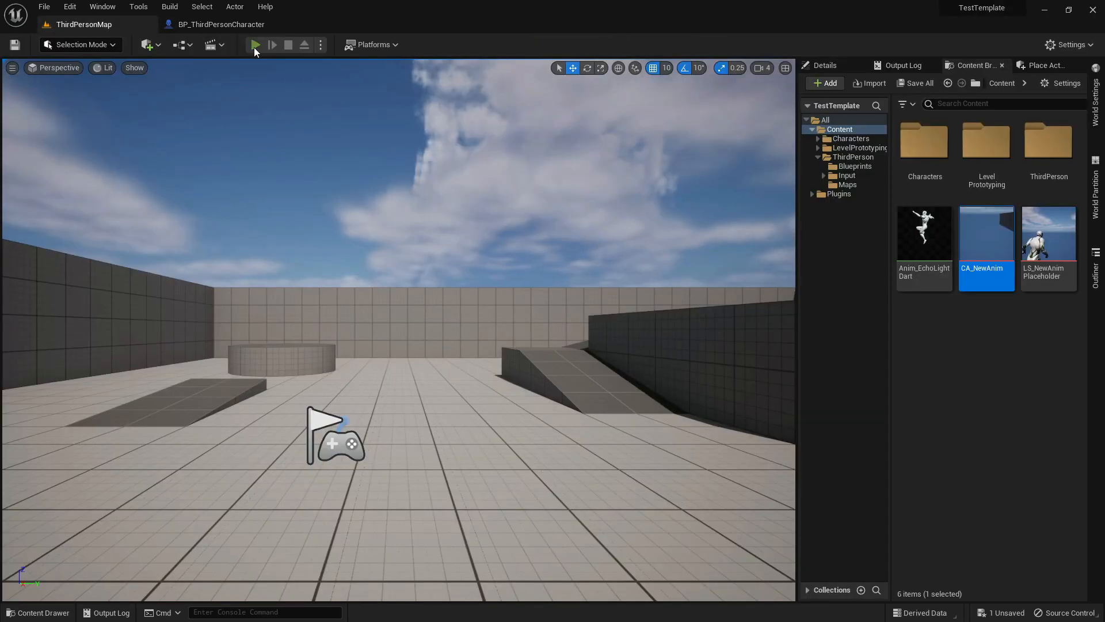
click(255, 45)
key(f)
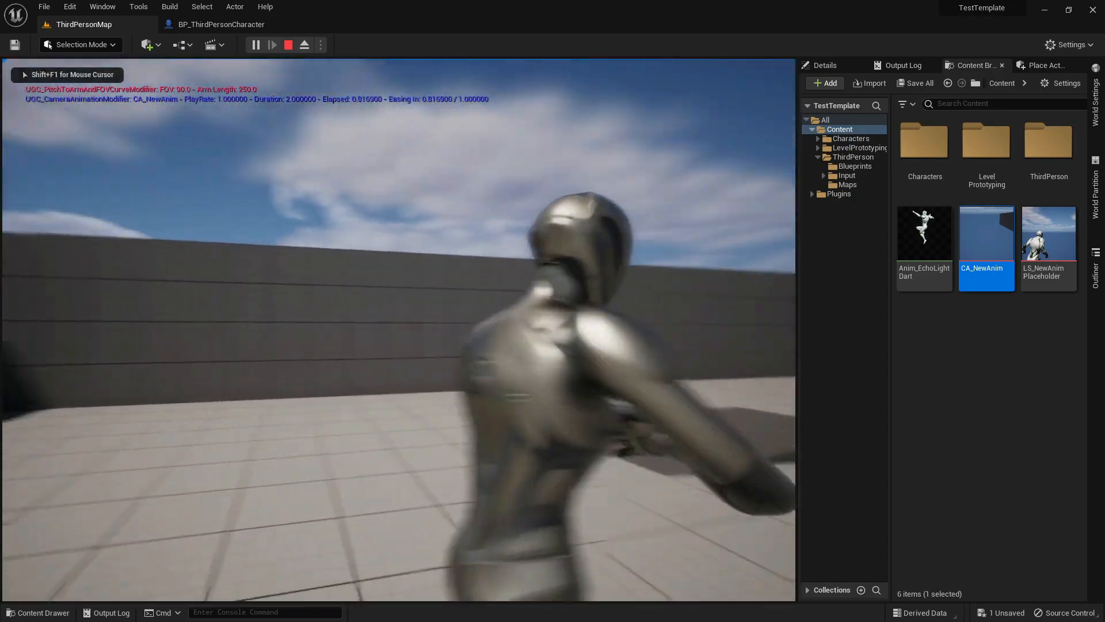
key(f)
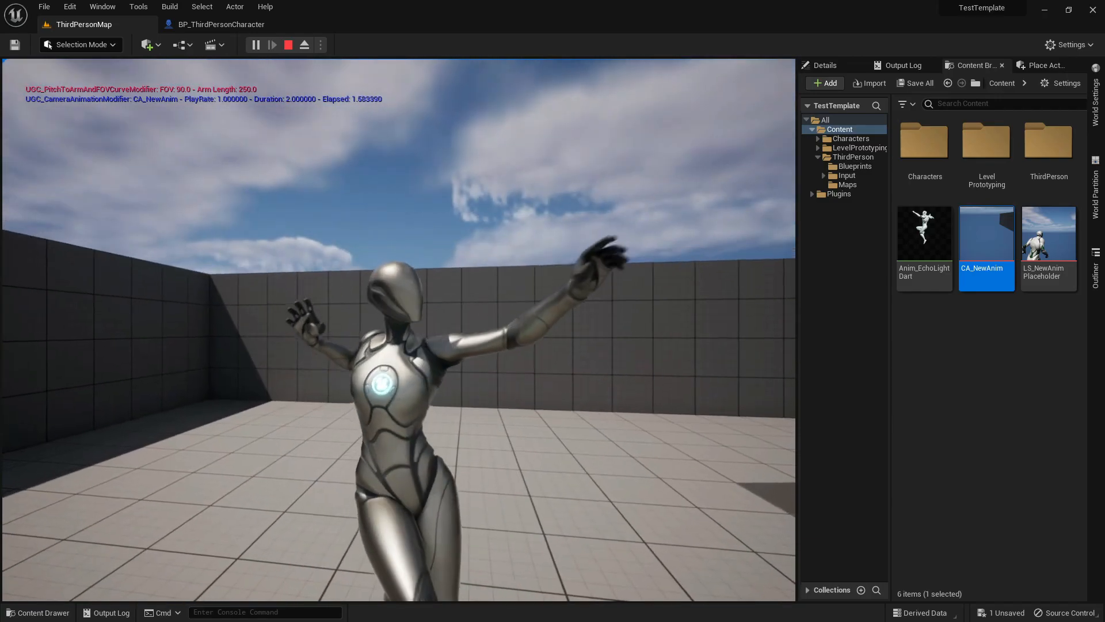
key(f)
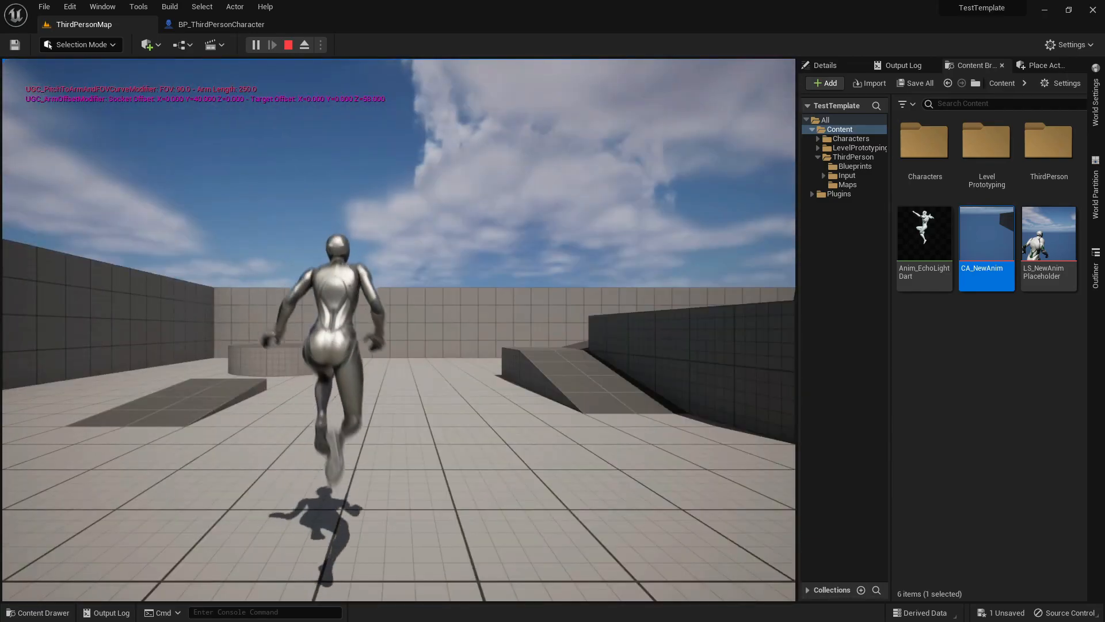
key(Escape)
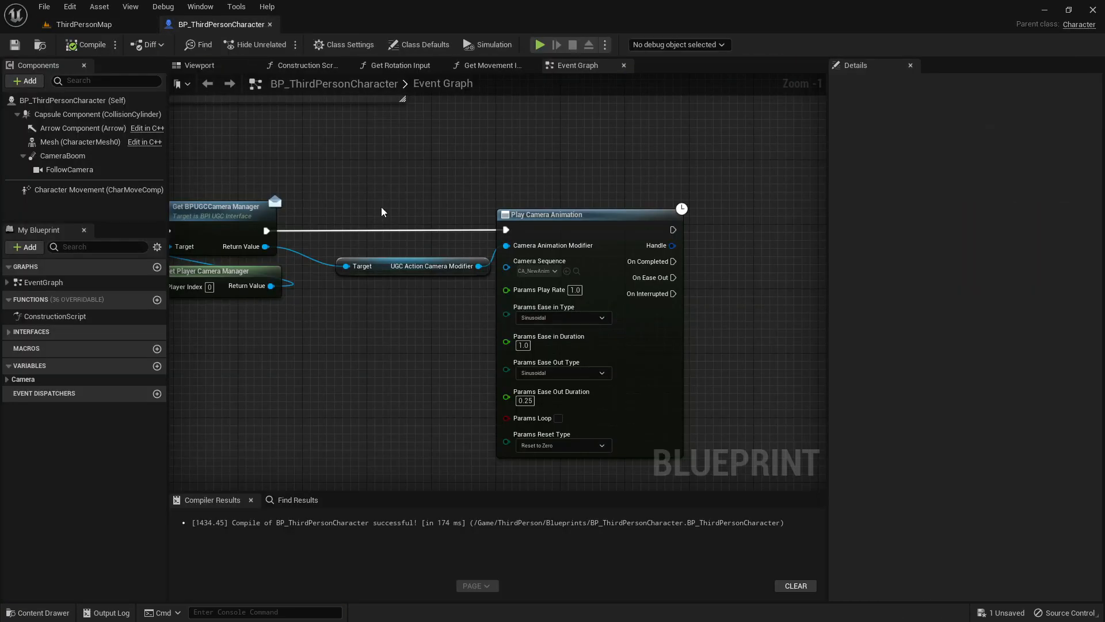
- Set Play Camera Animation's Reset Type to Back to Start, compile the blueprint, and test the camera animation repeatedly in ThirdPersonMap
click(544, 447)
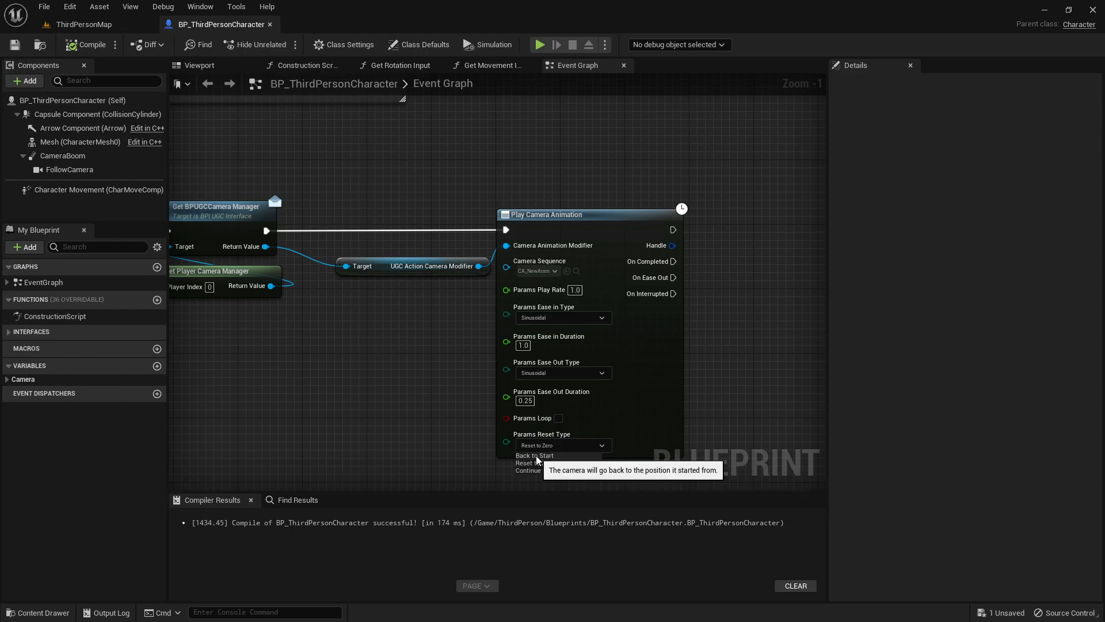
click(92, 47)
click(84, 24)
click(253, 45)
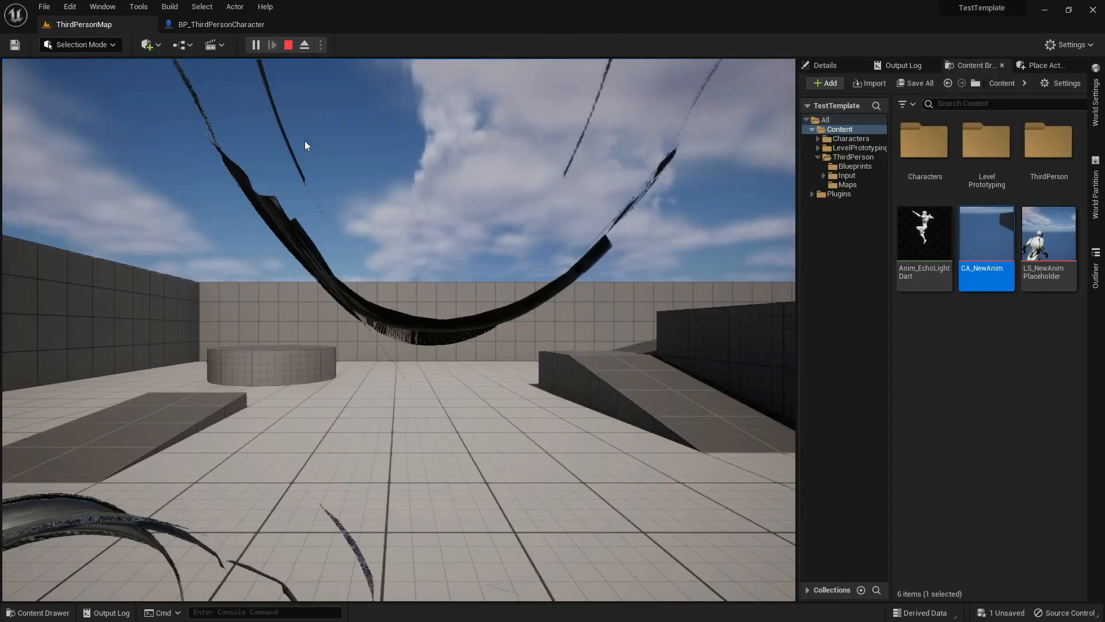
click(300, 128)
key(f)
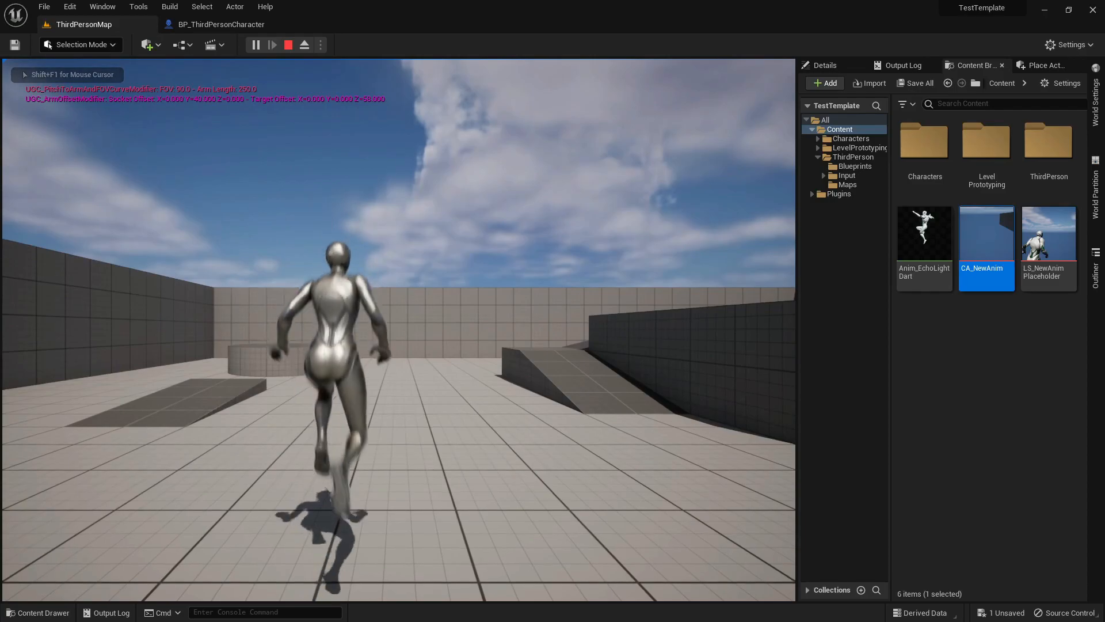
key(f)
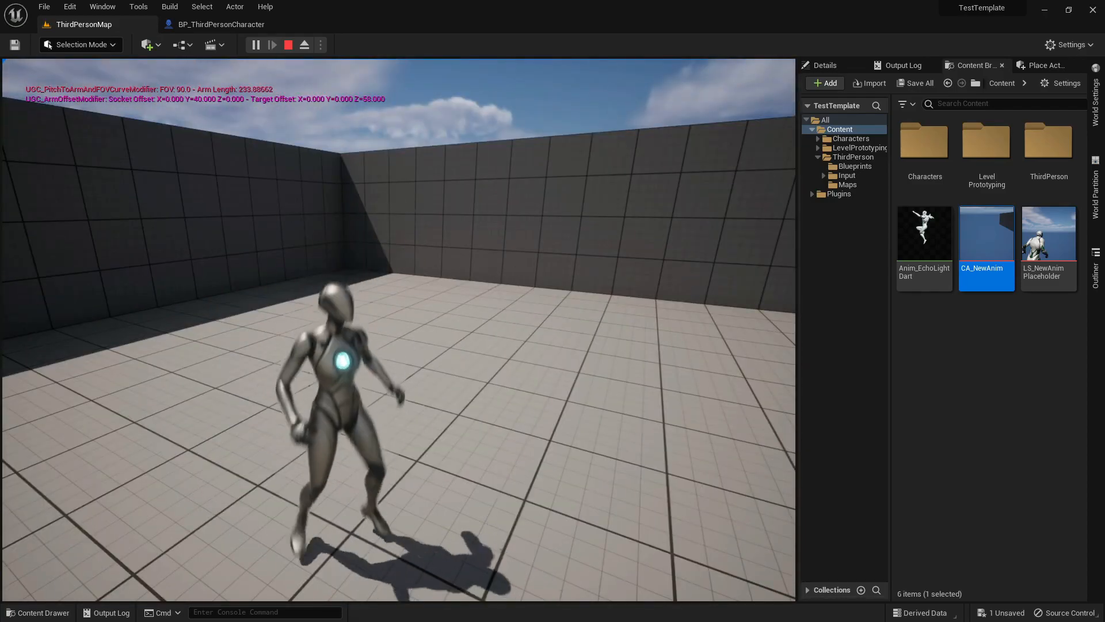
key(f)
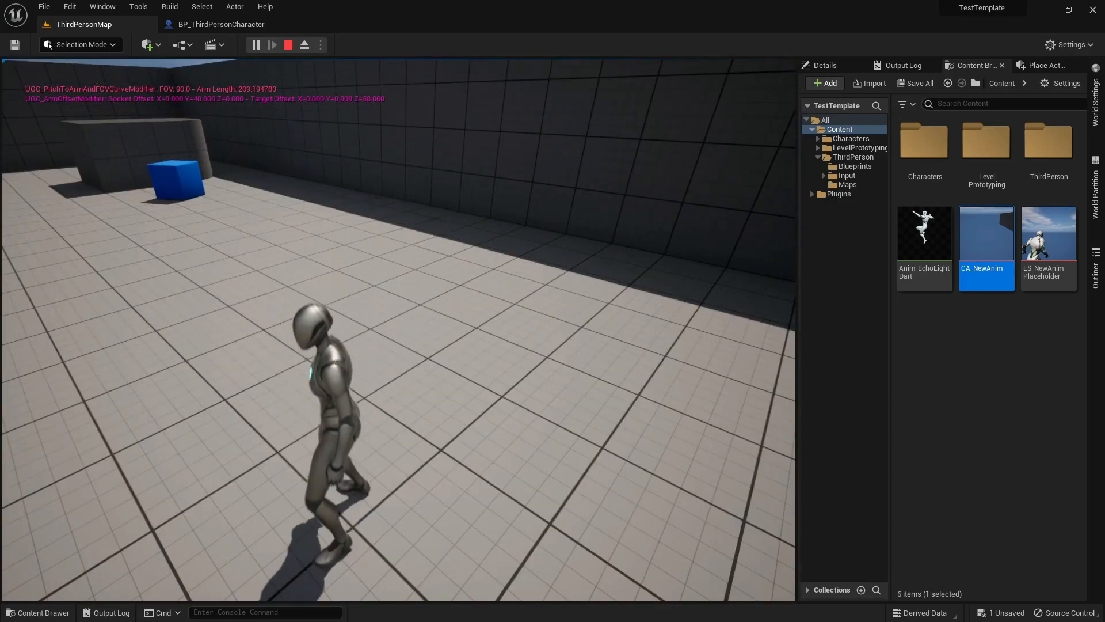
key(Escape)
- Set Play Camera Animation's Reset Type to Continue from End and test the camera animation in a new ThirdPersonMap play session
click(201, 29)
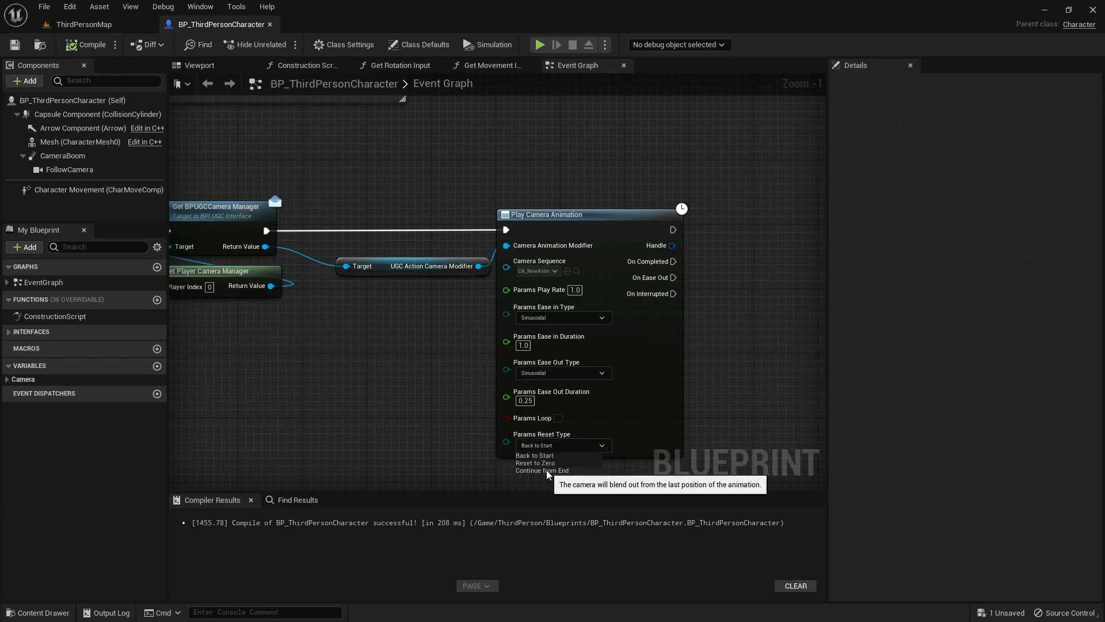
click(111, 23)
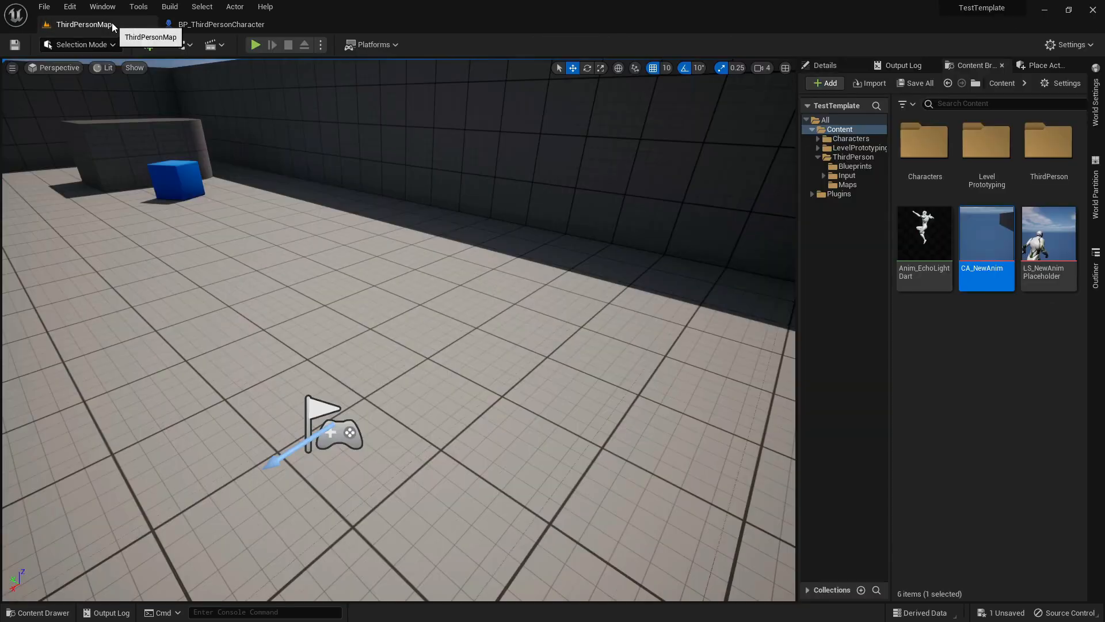
click(251, 44)
key(e)
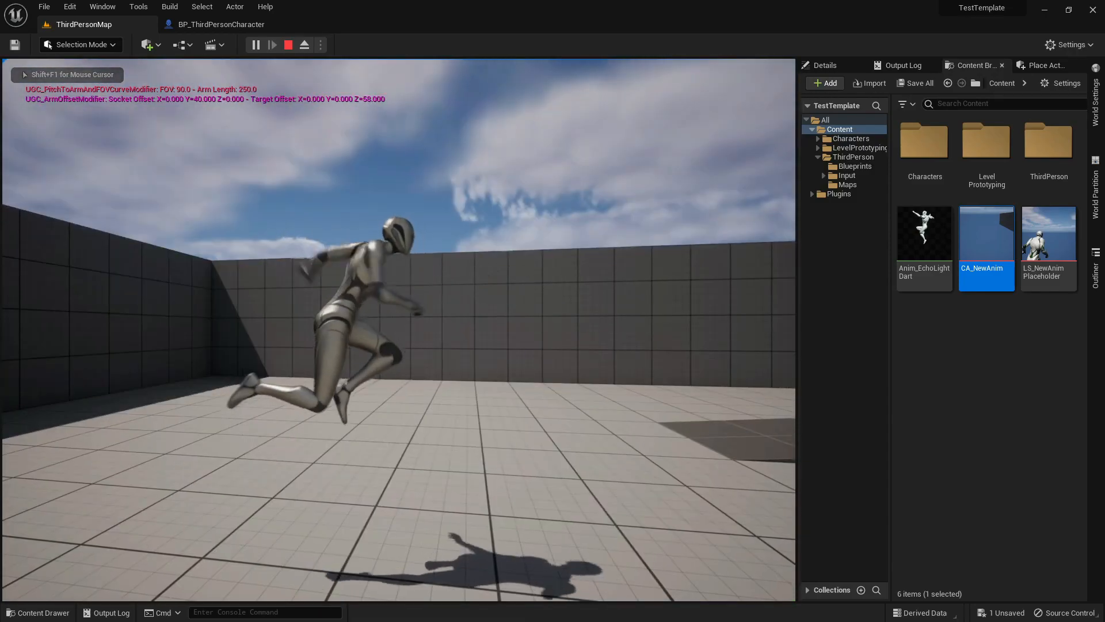
key(e)
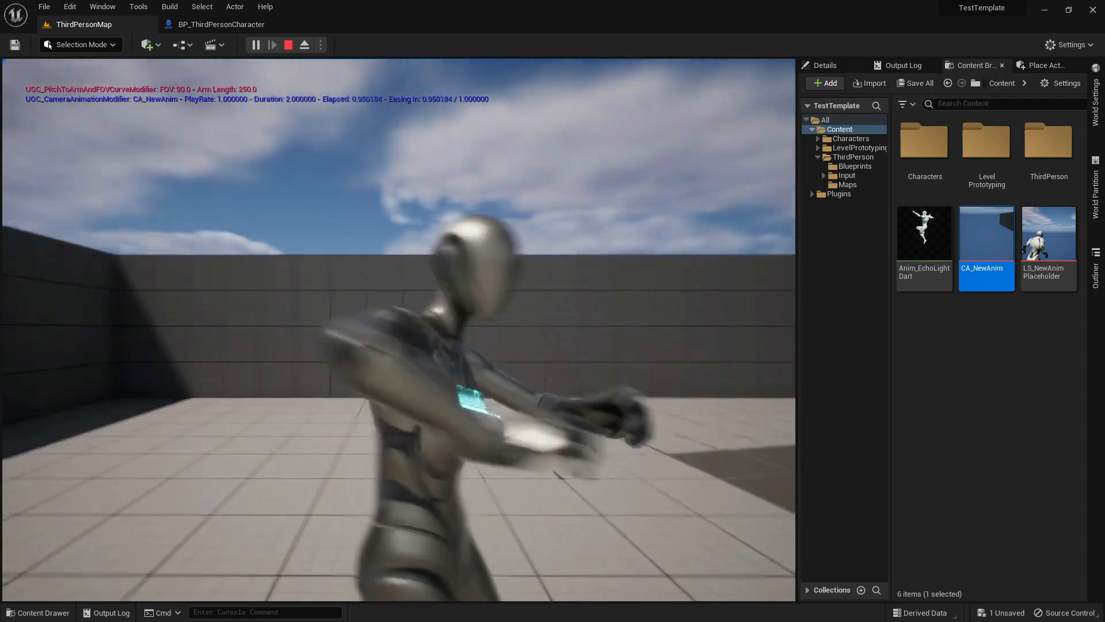